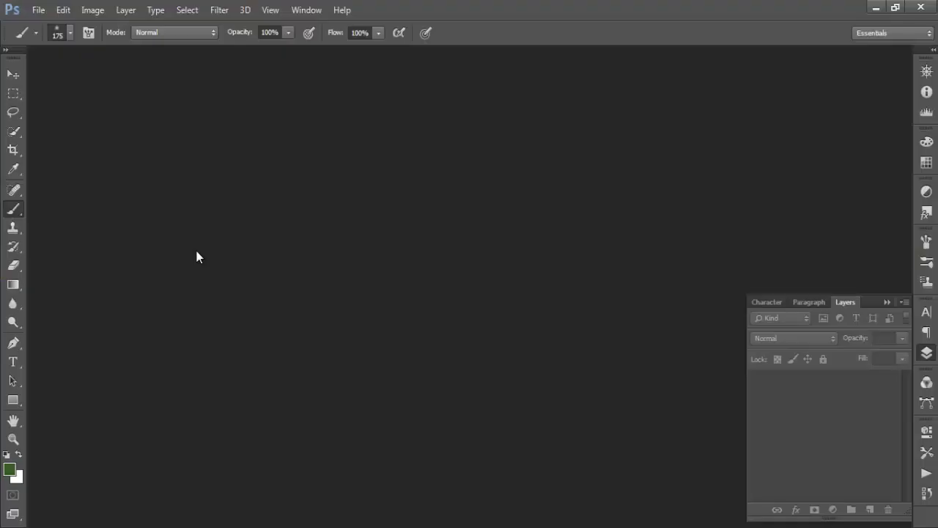
Open the desert road photo maxresdefault.jpg from the New folder (2) folder
left_click(37, 10)
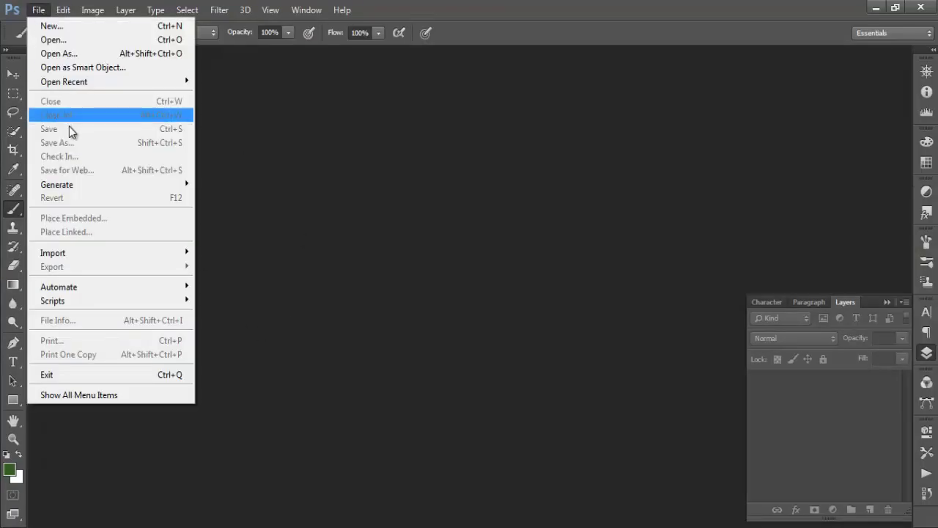
left_click(62, 39)
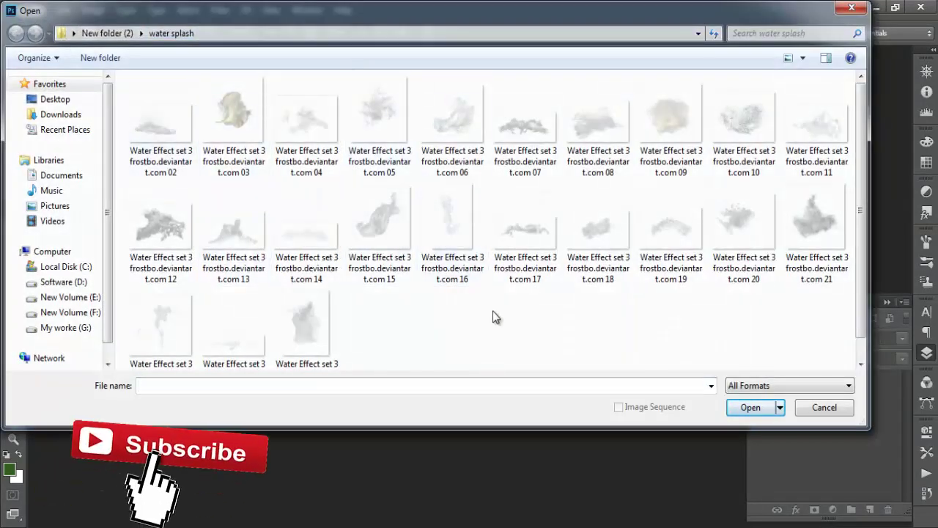
key("alt+Up")
left_click(614, 137)
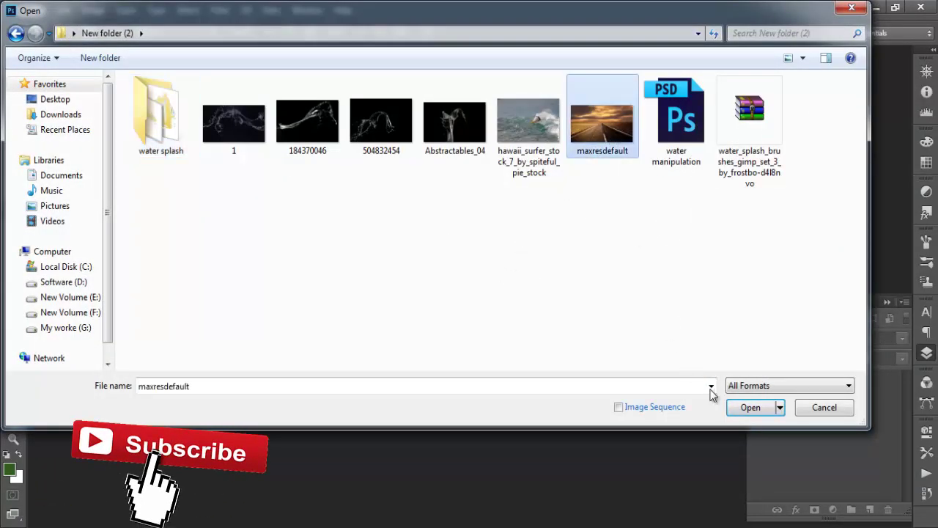
left_click(752, 407)
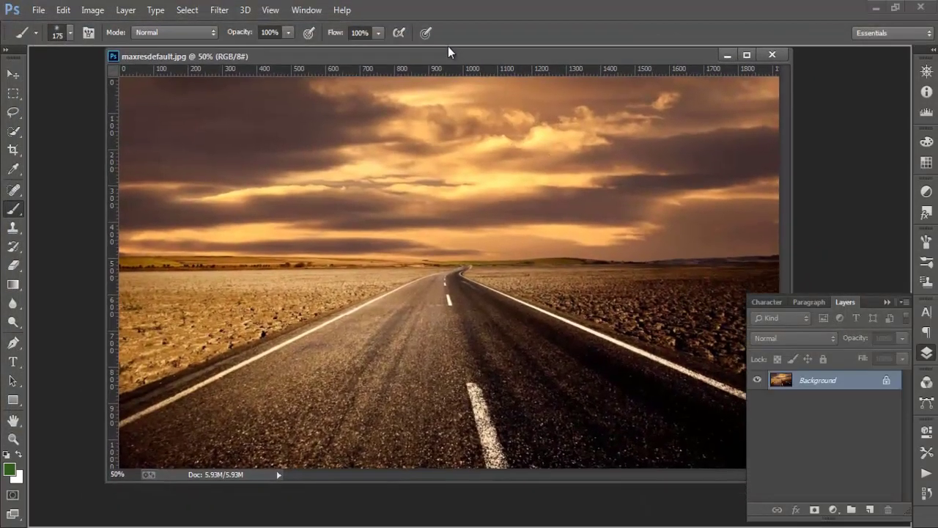
Dock the road image as a tab and convert its Background into editable Layer 0
left_click_drag(381, 58, 448, 46)
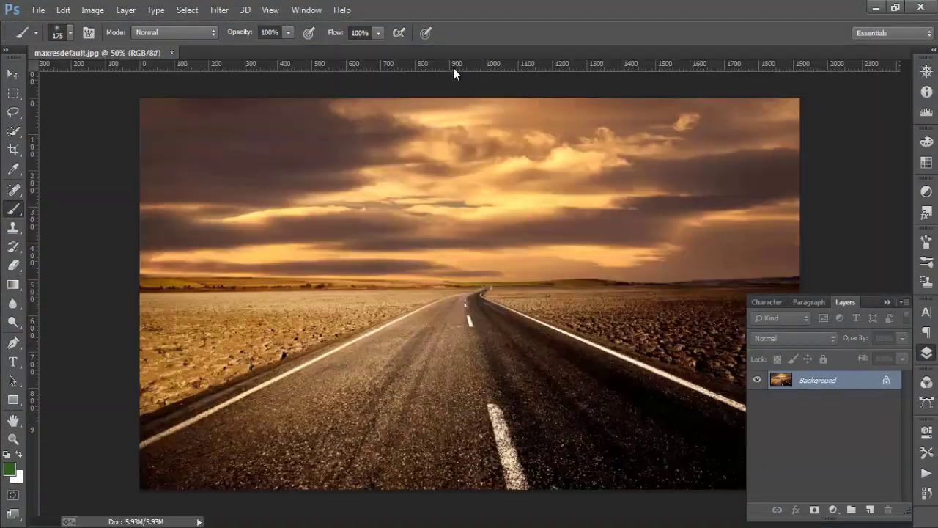
double_click(887, 383)
left_click(875, 130)
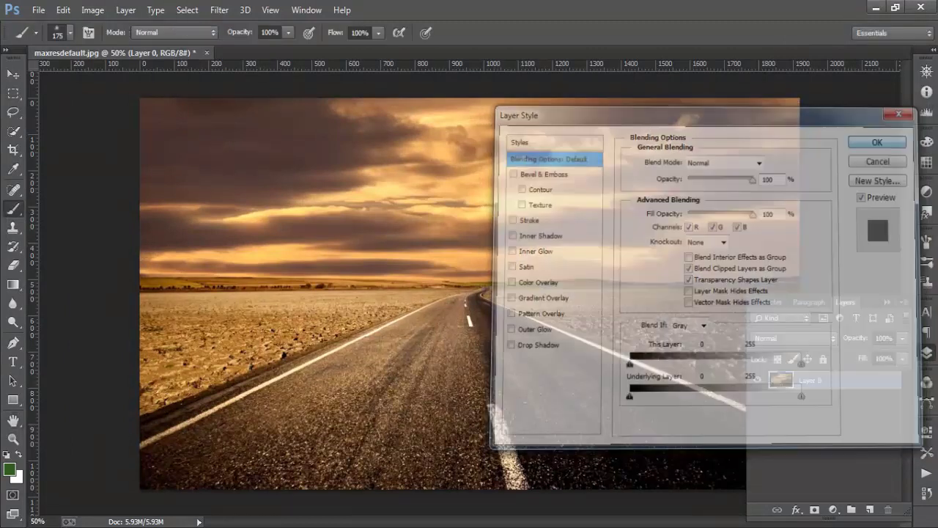
left_click(926, 354)
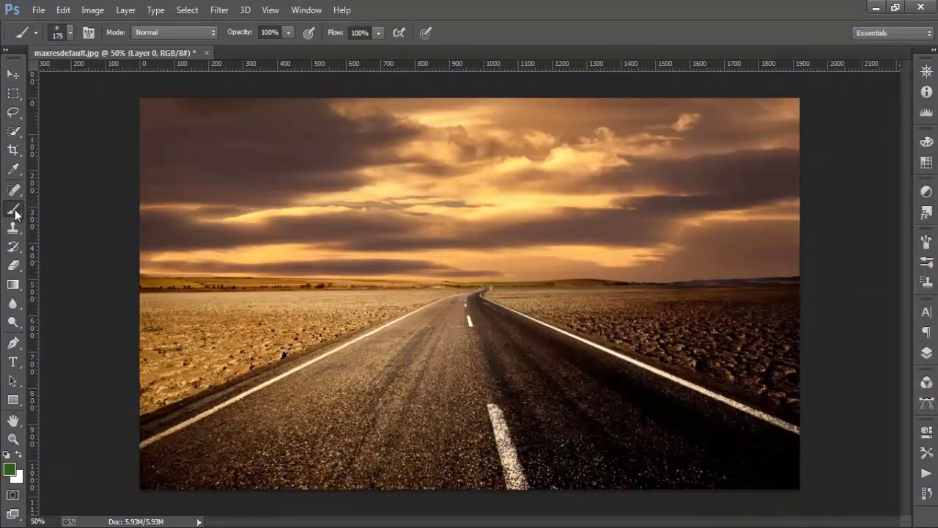
Select the Brush Tool with a soft round 175 px preset at 0% hardness
left_click_drag(16, 213, 53, 208)
left_click(71, 206)
right_click(17, 211)
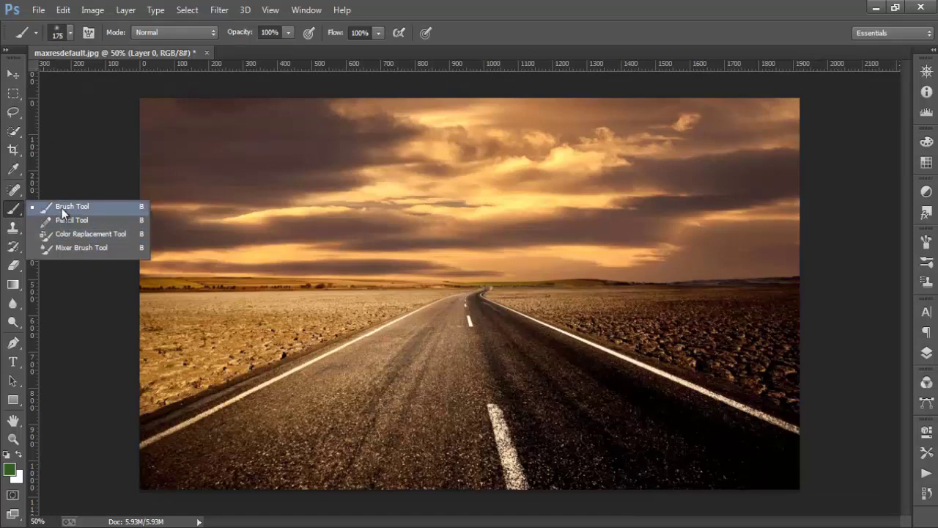
left_click(61, 208)
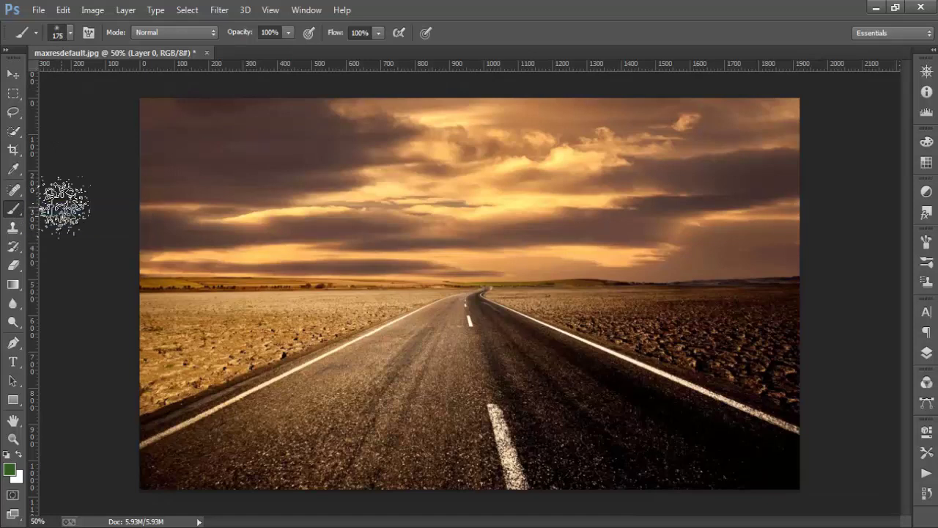
left_click(71, 34)
left_click(33, 146)
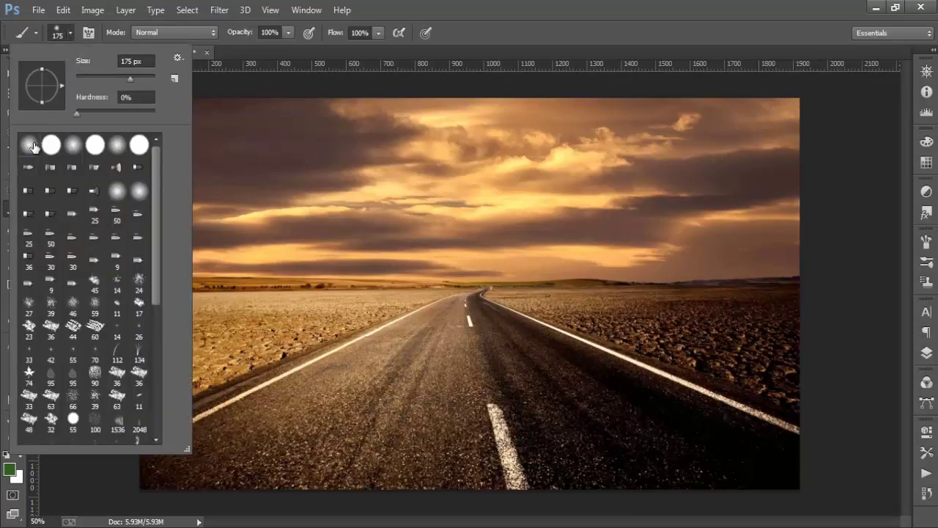
left_click(428, 15)
Place the hawaii_surfer_stock_7 image embedded into the road document
left_click(38, 9)
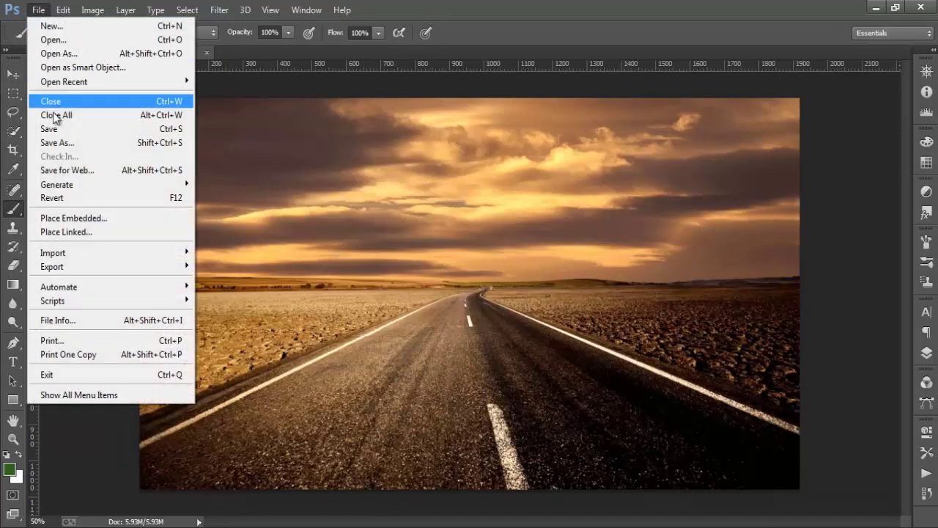
left_click(100, 217)
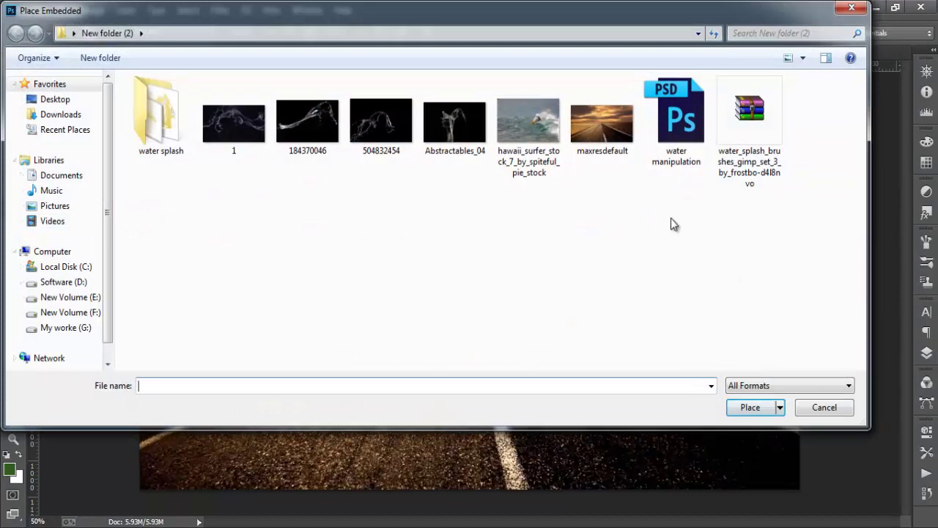
left_click(528, 121)
left_click(750, 407)
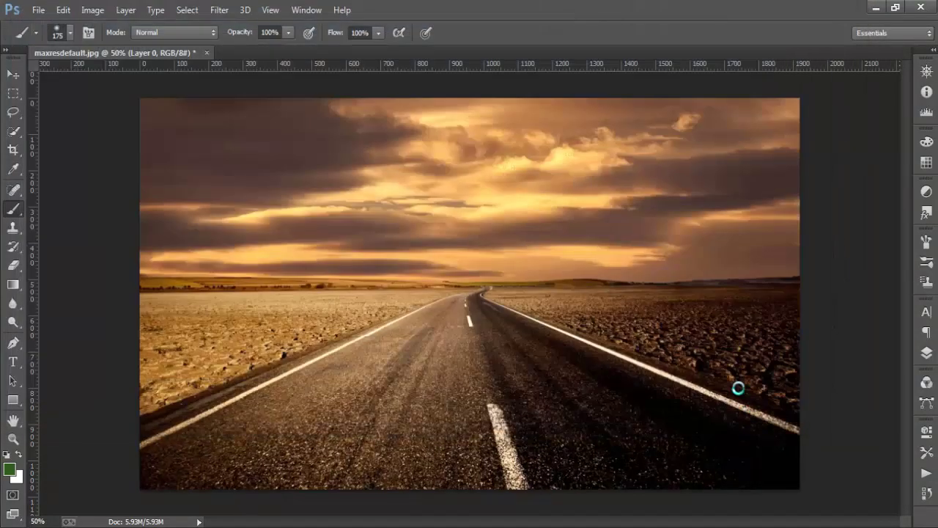
Move the surfer image down over the road and commit the placement
left_click_drag(501, 257, 463, 317)
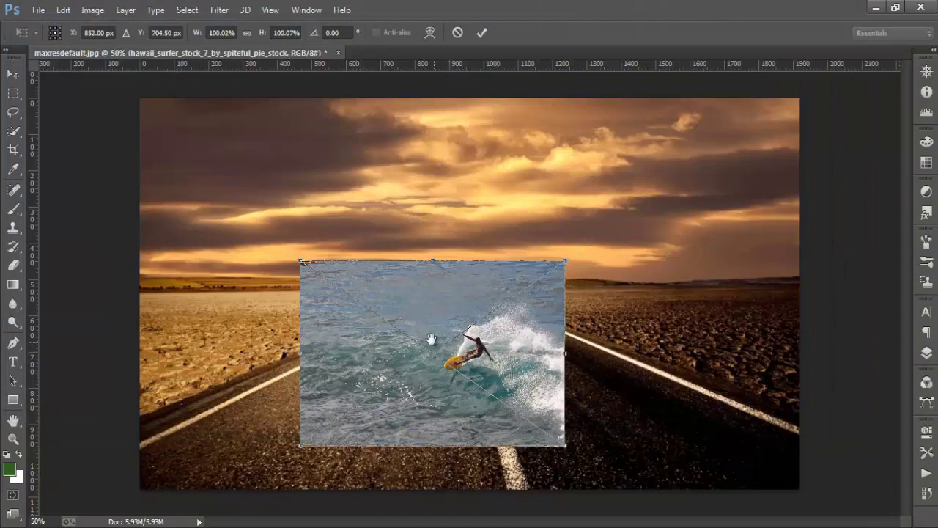
left_click_drag(418, 333, 511, 371)
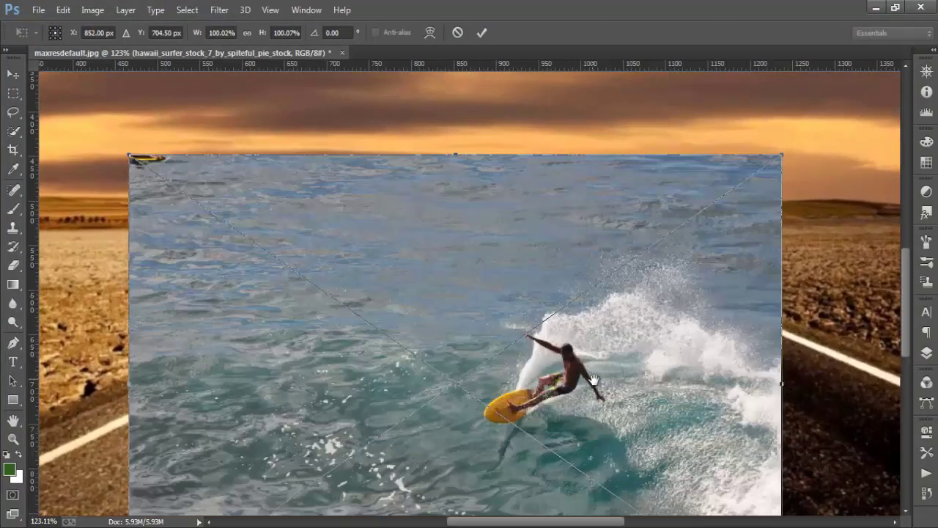
left_click_drag(539, 242, 495, 140)
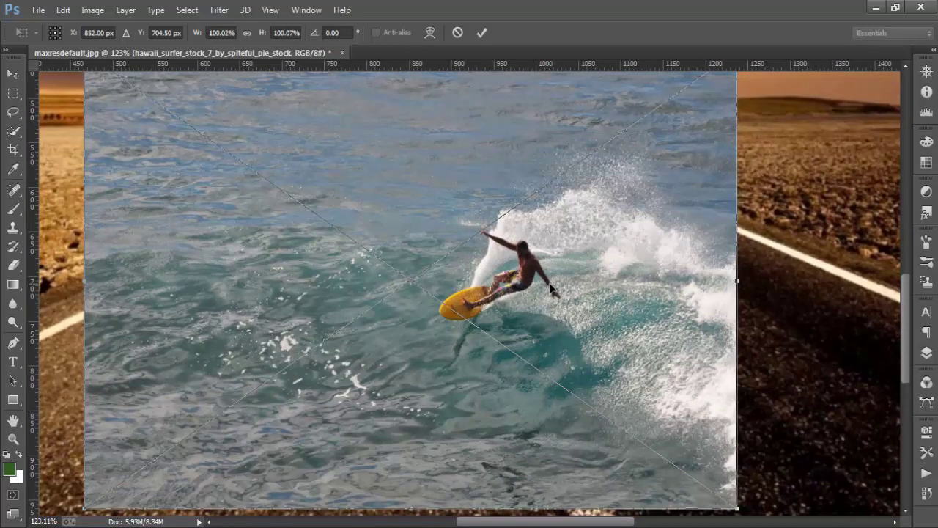
scroll(550, 287, "down", 1)
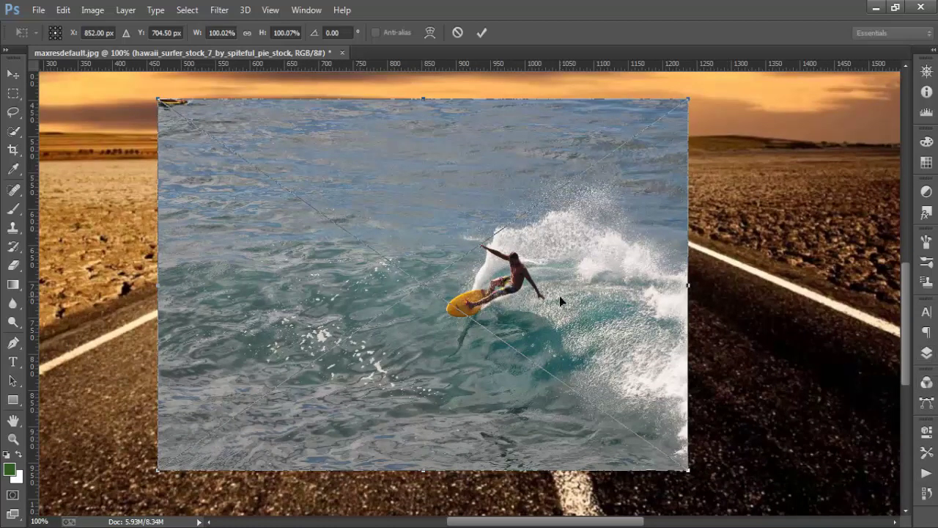
left_click(927, 354)
left_click(486, 37)
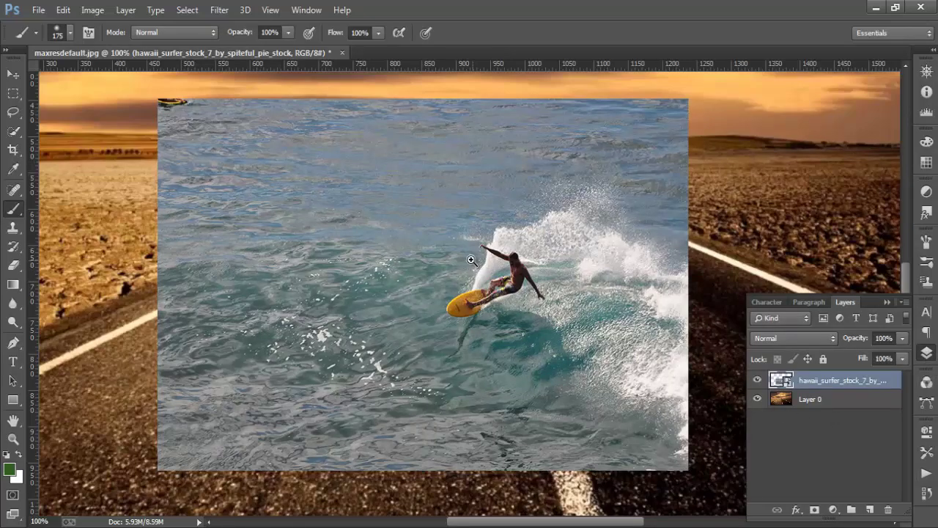
Zoom in and quick-select the surfer's arm, head, torso and shorts
scroll(471, 259, "up", 2)
scroll(476, 264, "up", 3)
scroll(485, 276, "down", 10)
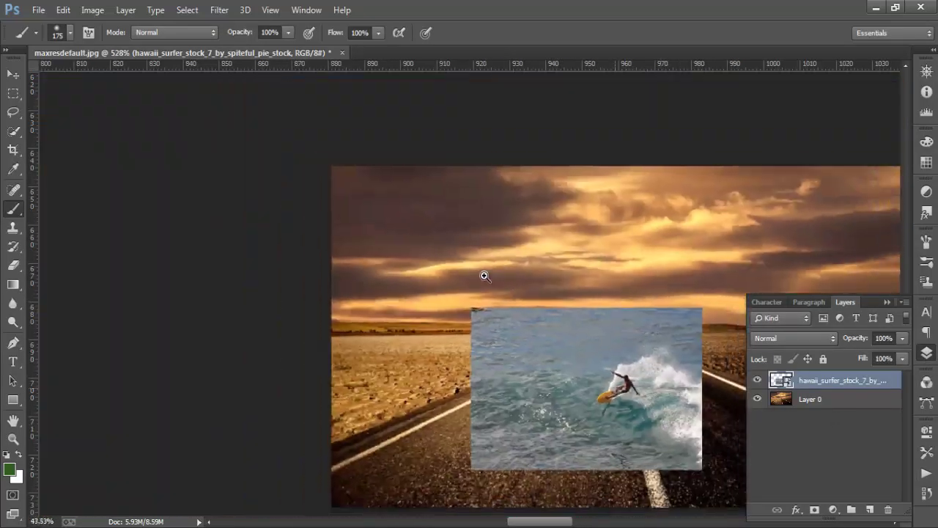
scroll(484, 276, "down", 1)
scroll(513, 381, "up", 5)
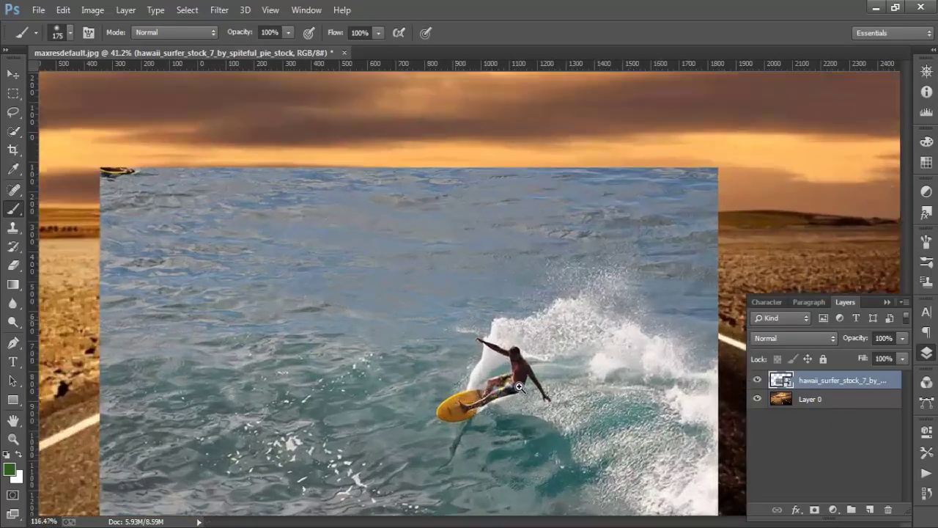
scroll(519, 387, "up", 2)
scroll(506, 383, "up", 1)
scroll(477, 378, "up", 2)
scroll(440, 373, "up", 2)
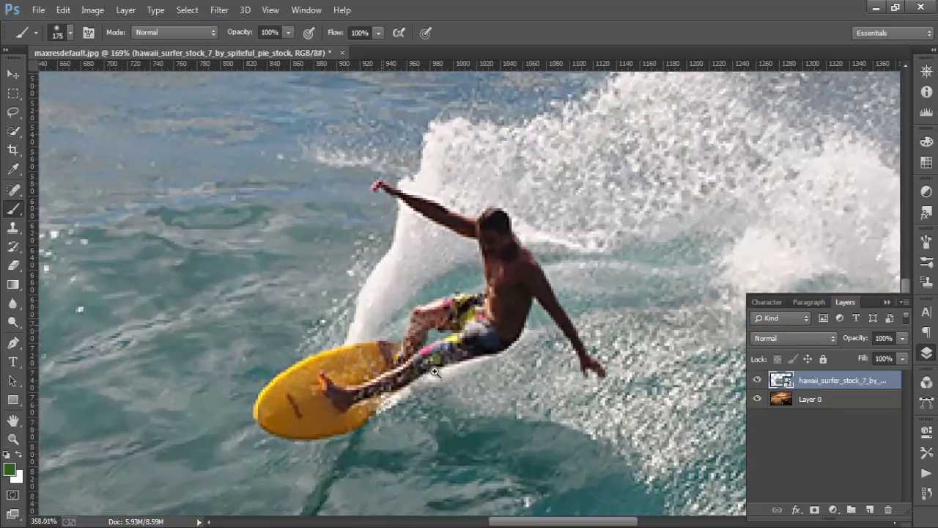
scroll(440, 373, "up", 1)
scroll(476, 377, "up", 1)
scroll(527, 385, "up", 1)
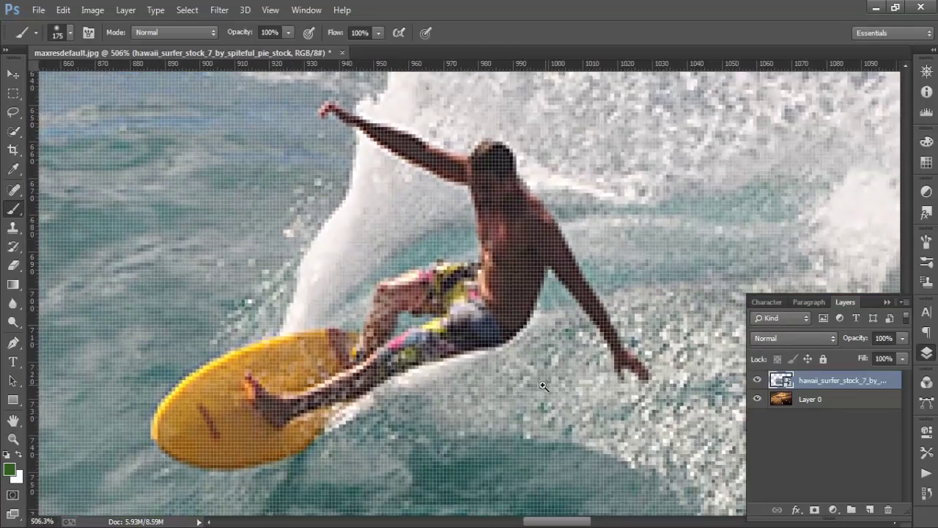
scroll(543, 386, "down", 1)
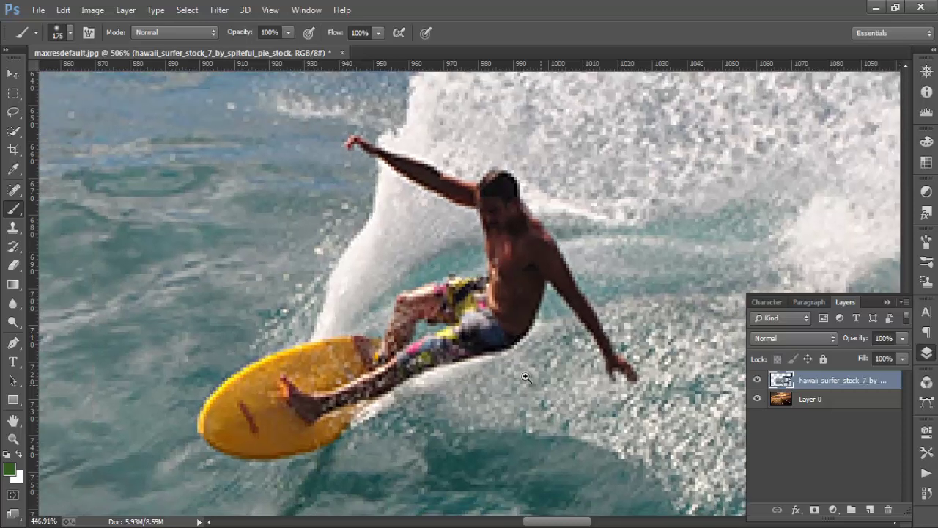
scroll(525, 377, "down", 1)
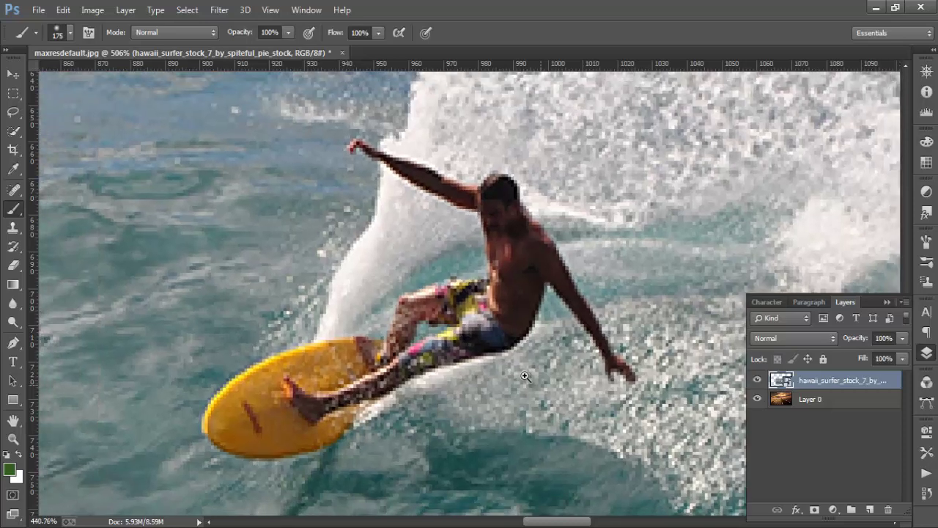
left_click(12, 131)
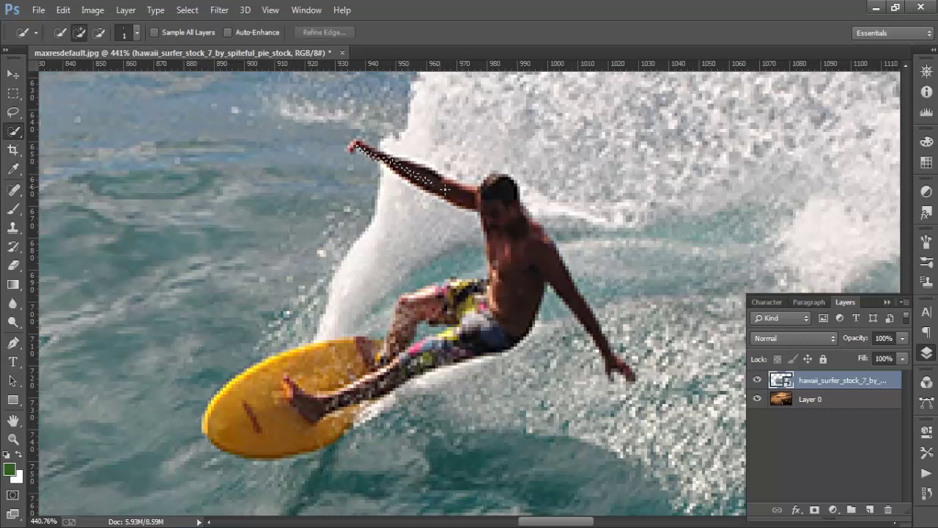
mouse_move(504, 221)
left_mouse_down()
mouse_move(473, 293)
mouse_move(414, 322)
left_mouse_up()
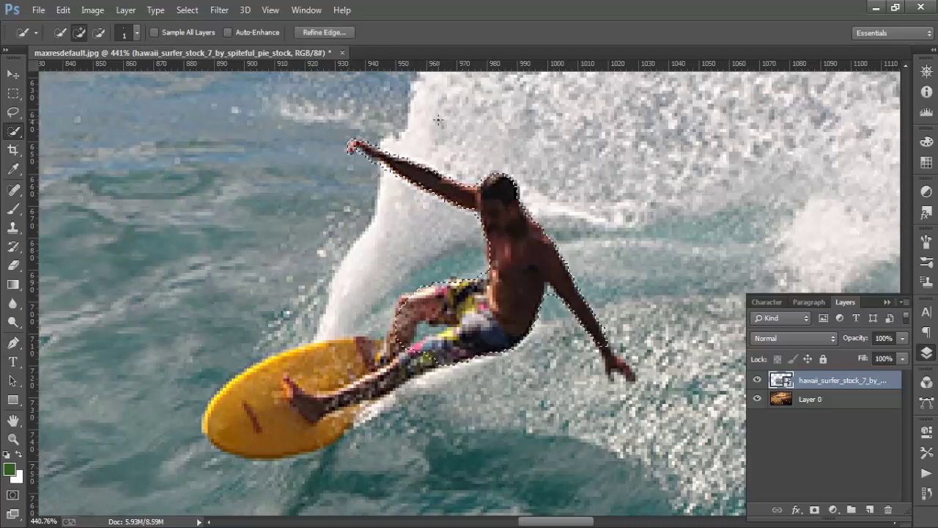
mouse_move(544, 298)
left_mouse_down()
mouse_move(563, 230)
mouse_move(612, 242)
left_mouse_up()
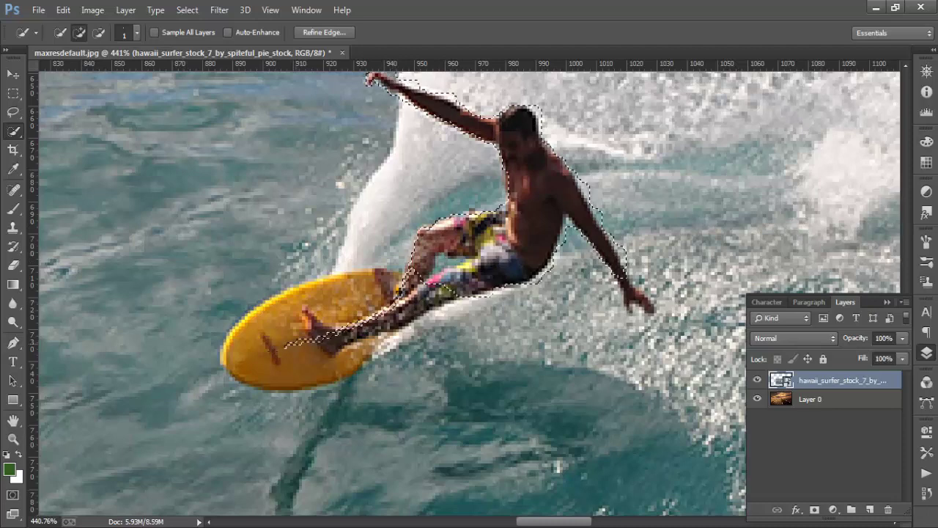
Add the upper surfboard and subtract stray water from the surfer selection
key("bracketright")
key("bracketright")
key("bracketright")
mouse_move(286, 344)
left_mouse_down()
mouse_move(357, 305)
mouse_move(257, 365)
left_mouse_up()
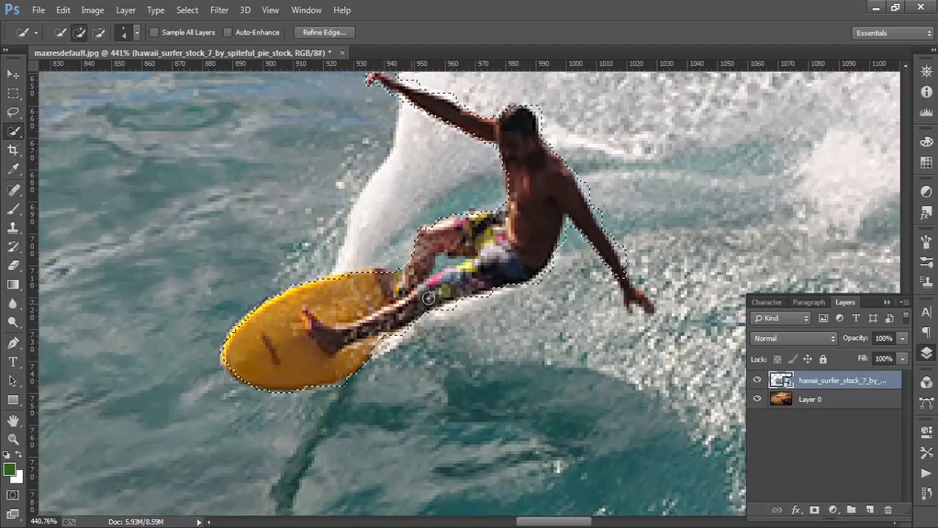
key("bracketleft")
key("bracketleft")
key("bracketleft")
scroll(429, 298, "up", 2)
scroll(440, 286, "up", 1)
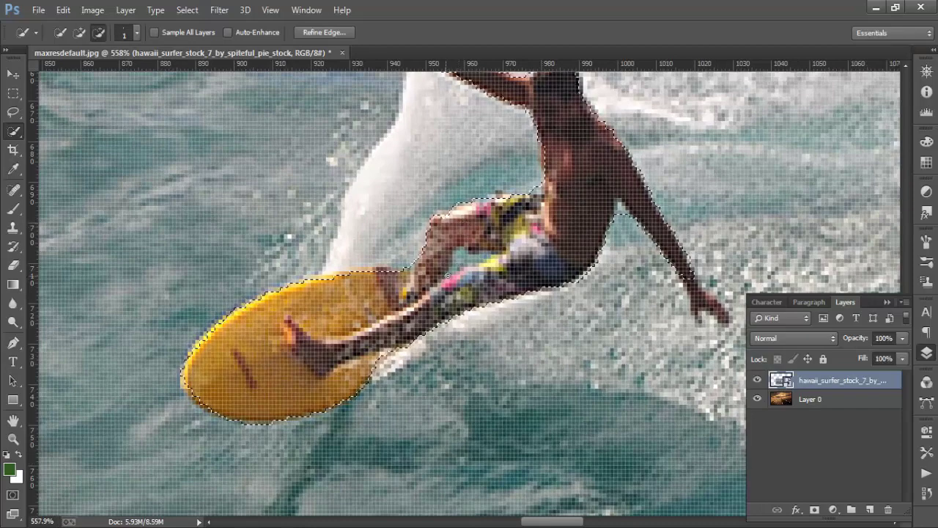
mouse_move(490, 241)
left_mouse_down()
mouse_move(413, 314)
mouse_move(353, 279)
left_mouse_up()
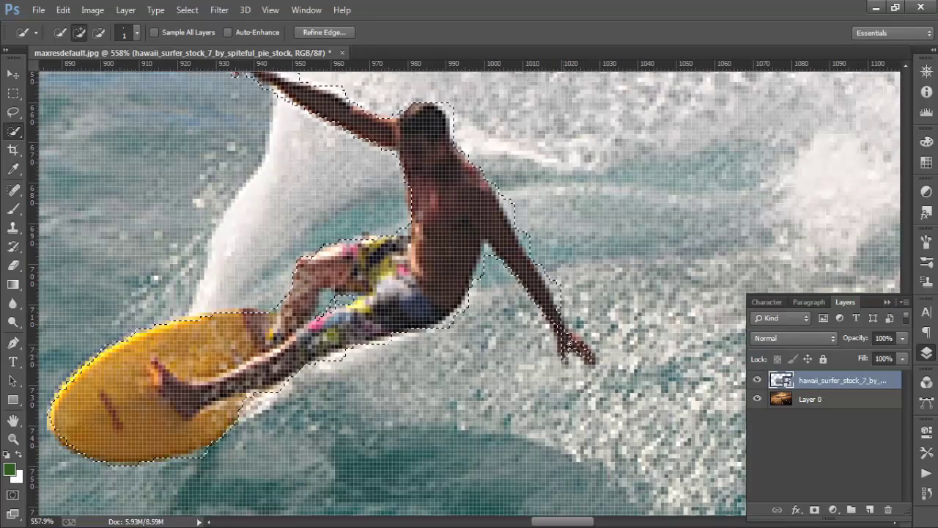
mouse_move(569, 342)
left_mouse_down()
mouse_move(558, 269)
mouse_move(643, 405)
left_mouse_up()
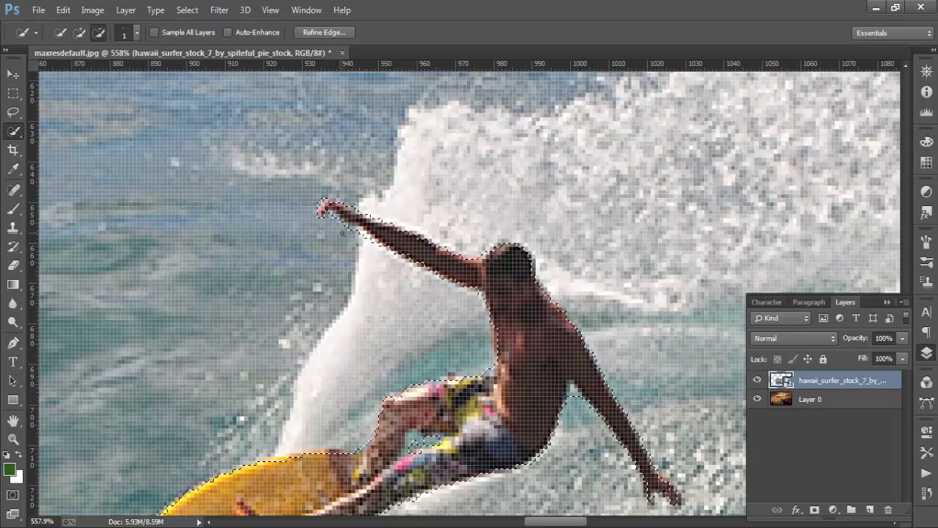
left_click_drag(409, 445, 416, 395)
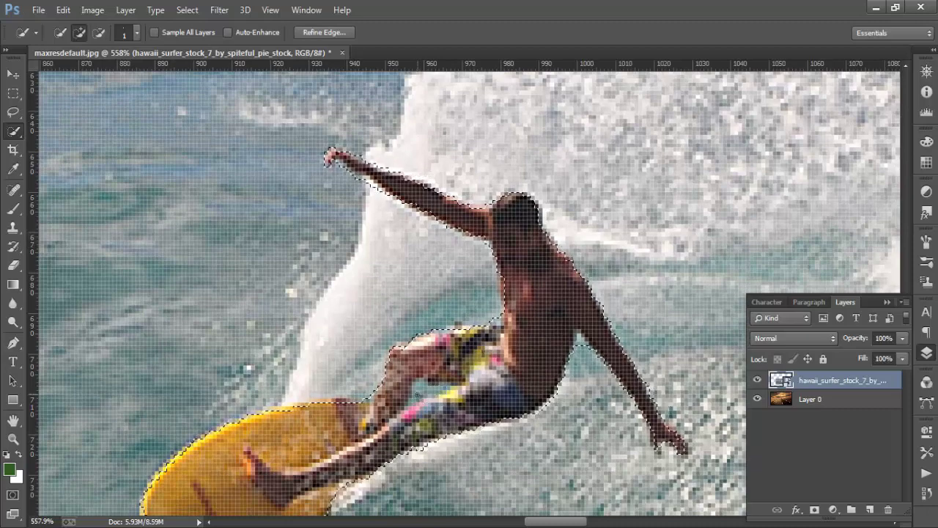
scroll(504, 399, "down", 4)
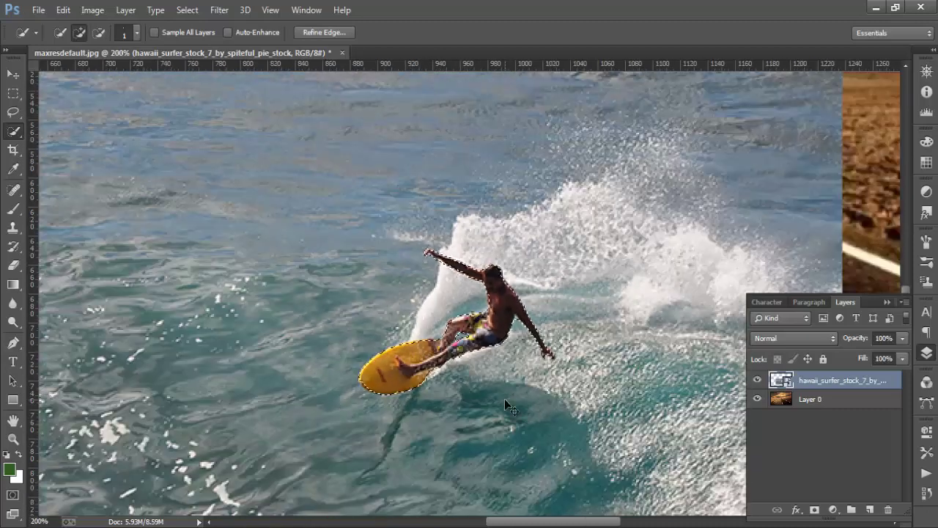
Mask the surfer layer from the selection, refining edges with Smart Radius 1.4 px and 0.5 px feather
left_click(815, 507)
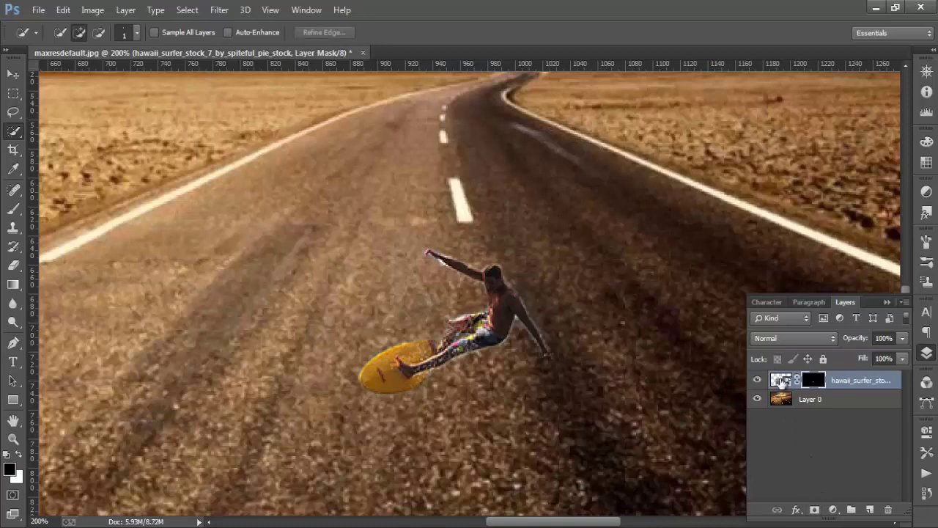
right_click(816, 382)
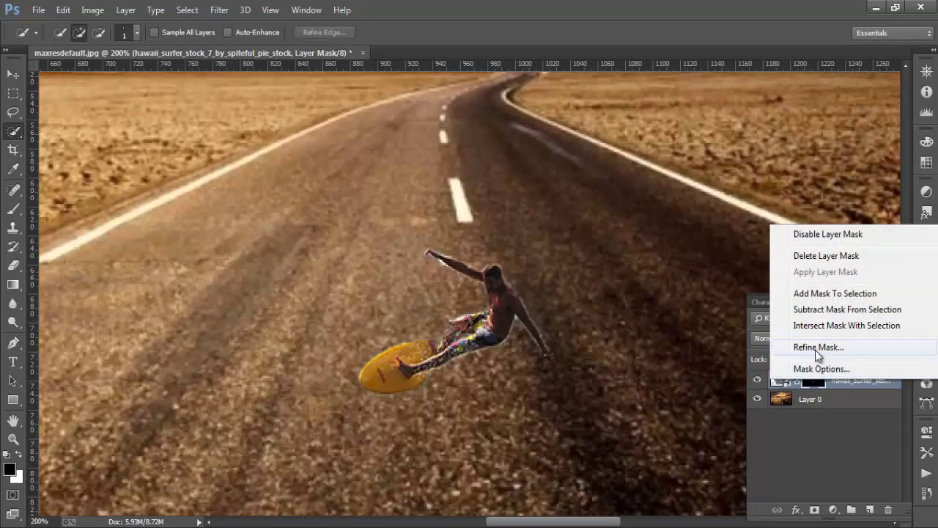
left_click(815, 349)
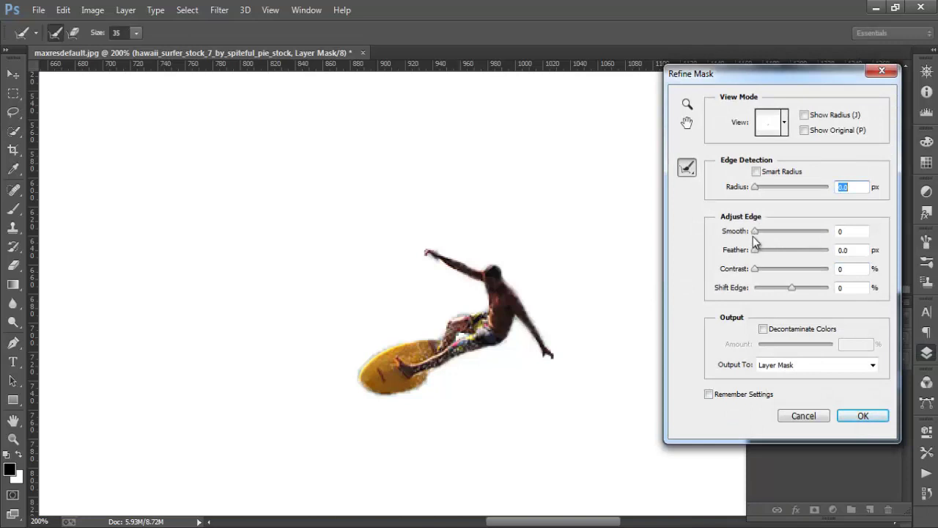
left_click(756, 172)
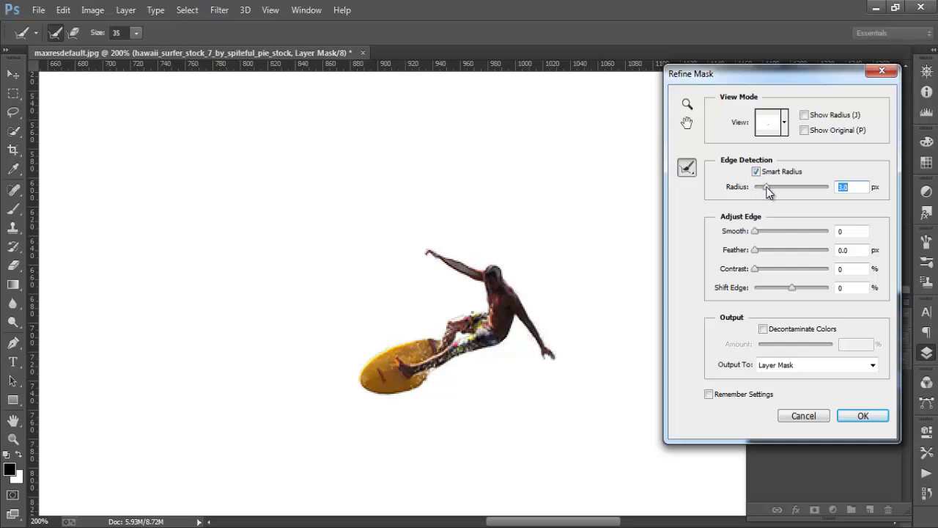
left_click(761, 188)
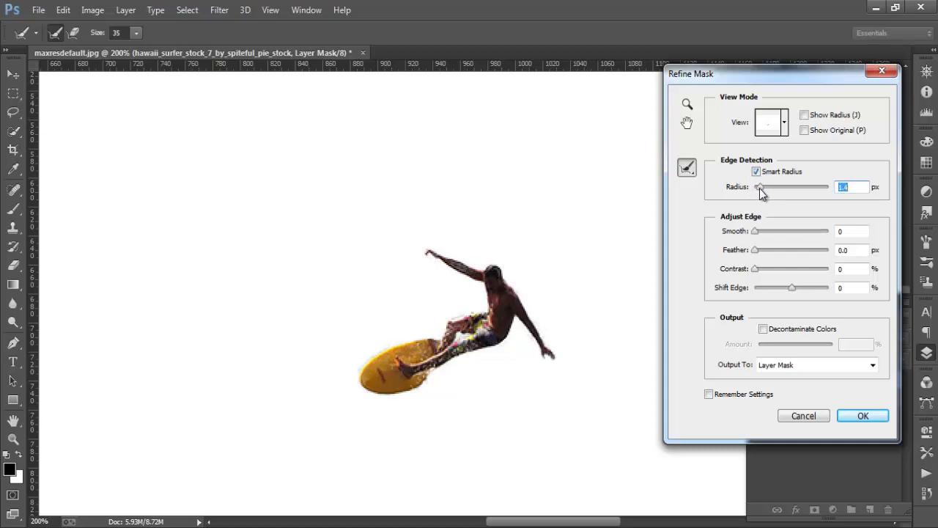
left_click(758, 231)
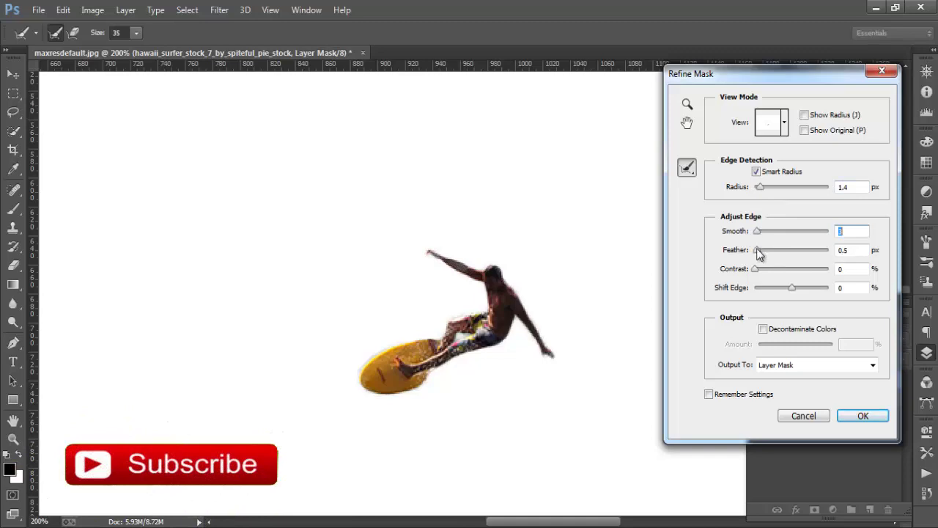
left_click(758, 250)
left_click(862, 415)
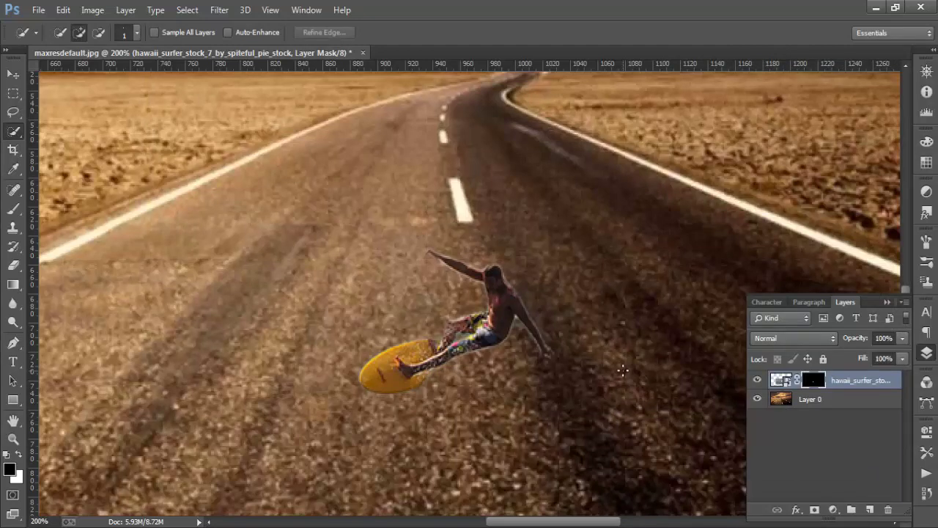
Scale the masked surfer layer up to about 628% and shift it slightly left
key("ctrl+minus")
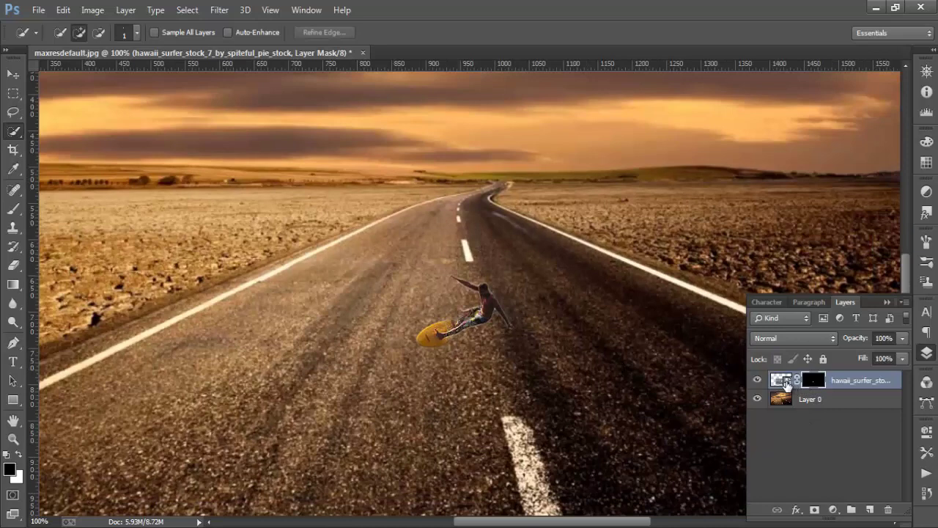
left_click(785, 382)
key("ctrl+t")
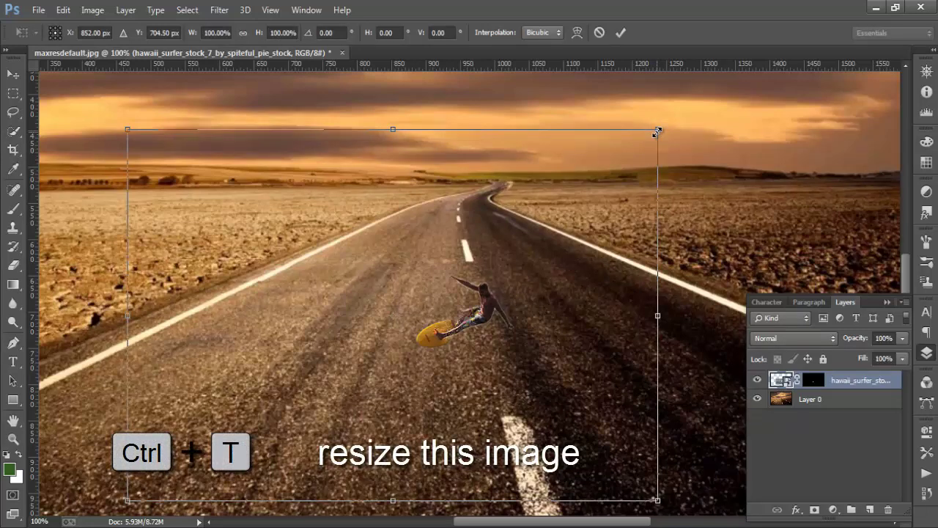
left_click_drag(657, 131, 797, 68)
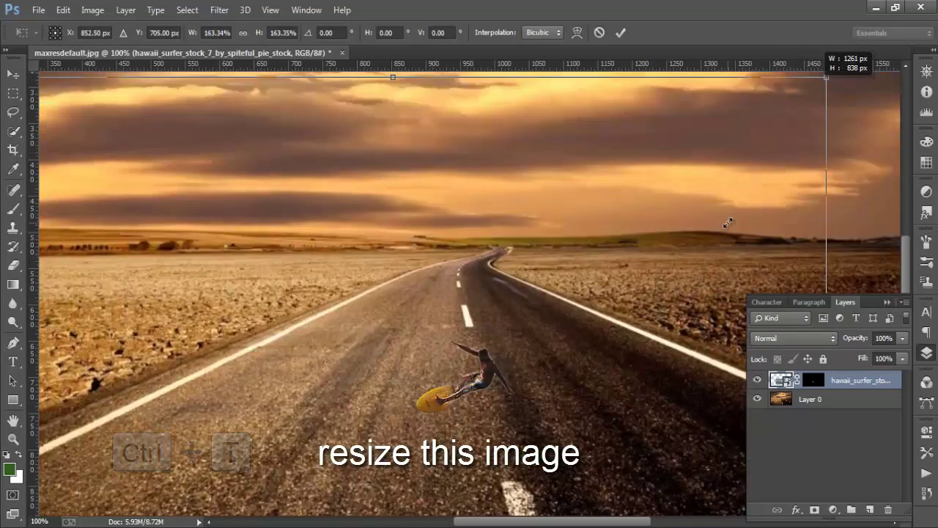
left_click_drag(797, 67, 843, 44)
key("ctrl+minus")
key("ctrl+minus")
key("ctrl+minus")
key("ctrl+minus")
key("ctrl+minus")
key("ctrl+minus")
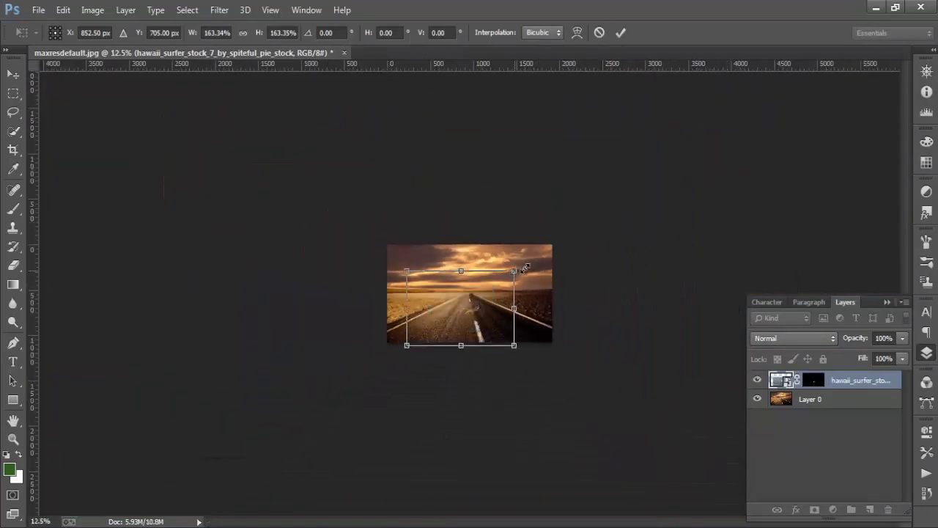
left_click_drag(526, 267, 678, 176)
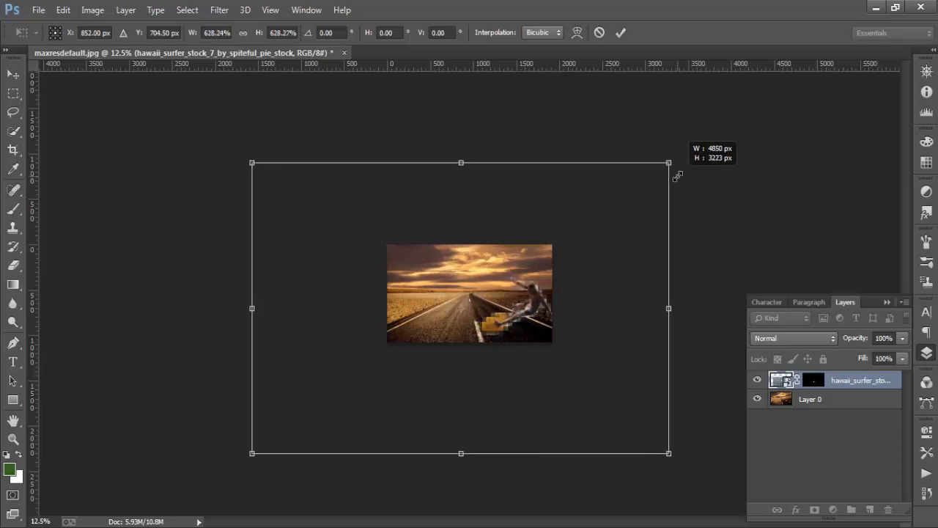
left_click_drag(536, 313, 497, 312)
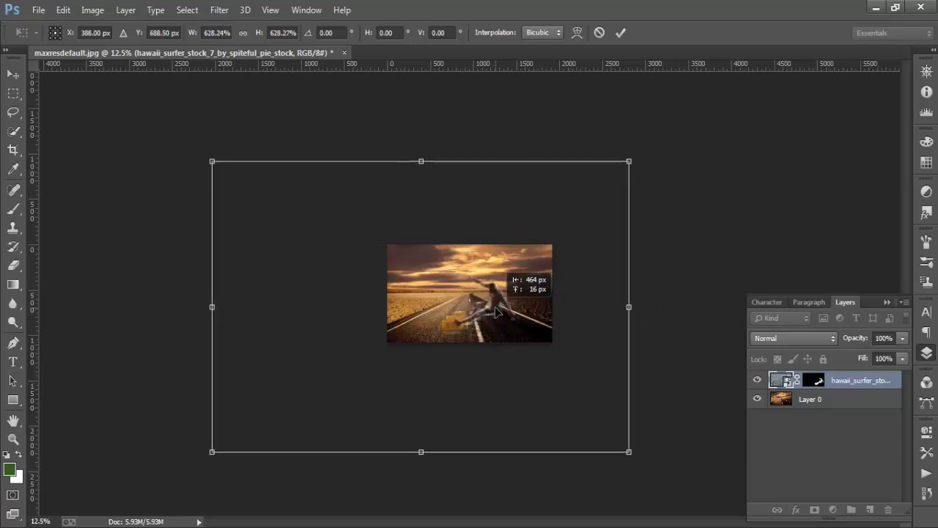
scroll(403, 330, "up", 1)
scroll(433, 402, "up", 3)
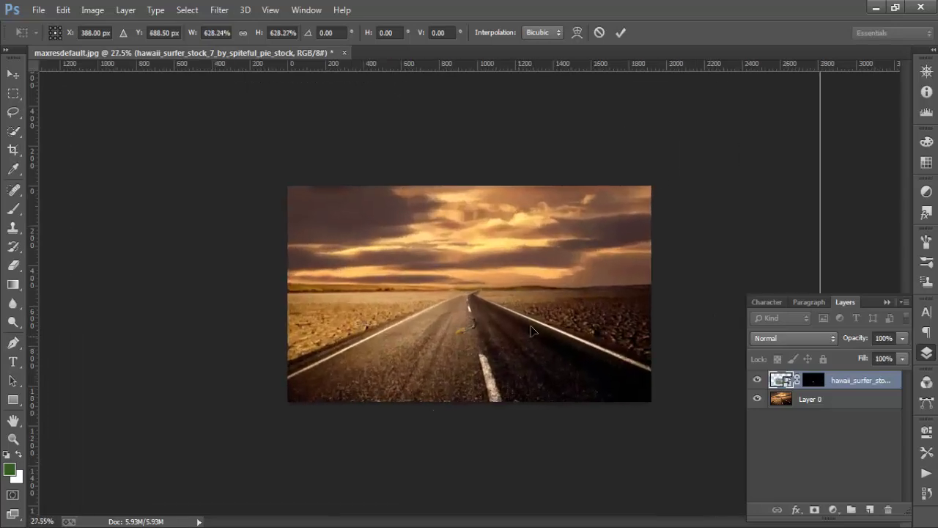
key("w")
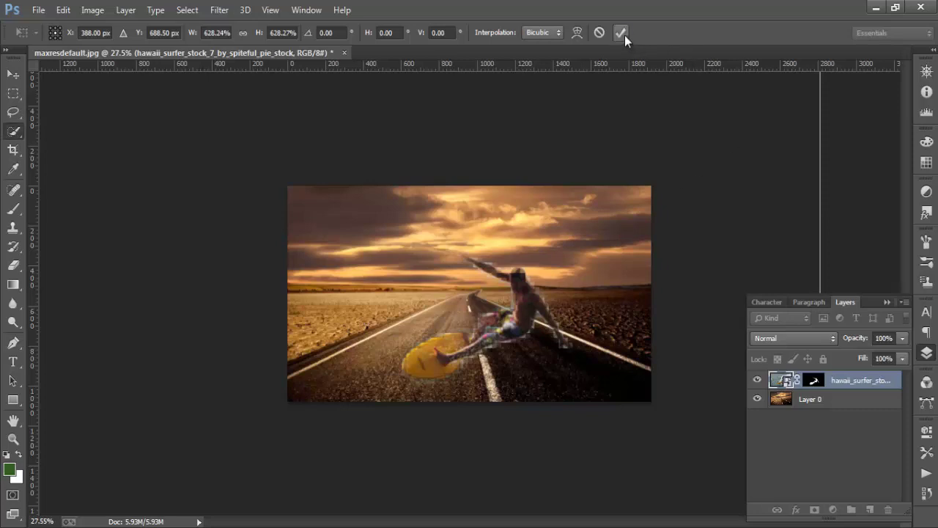
left_click(625, 35)
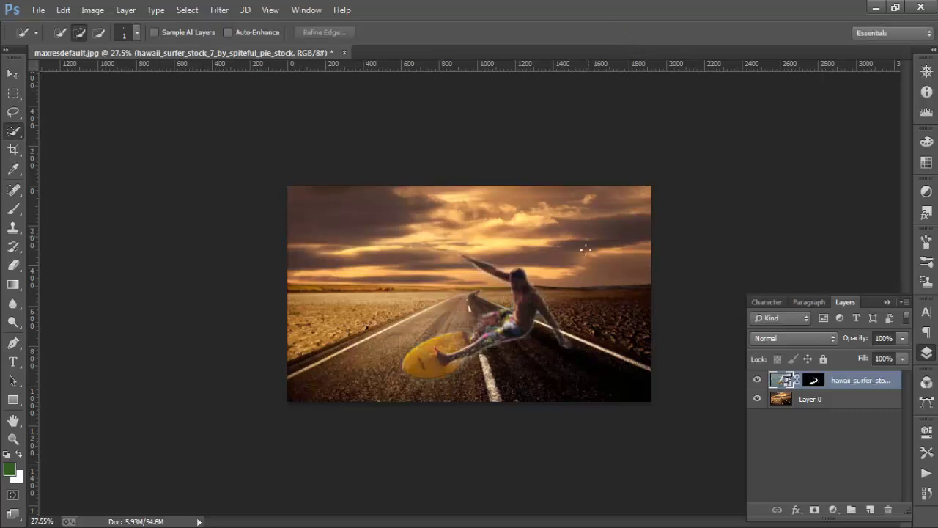
Apply an unchanged transform and toggle the surfer layer's visibility to compare
key("ctrl+t")
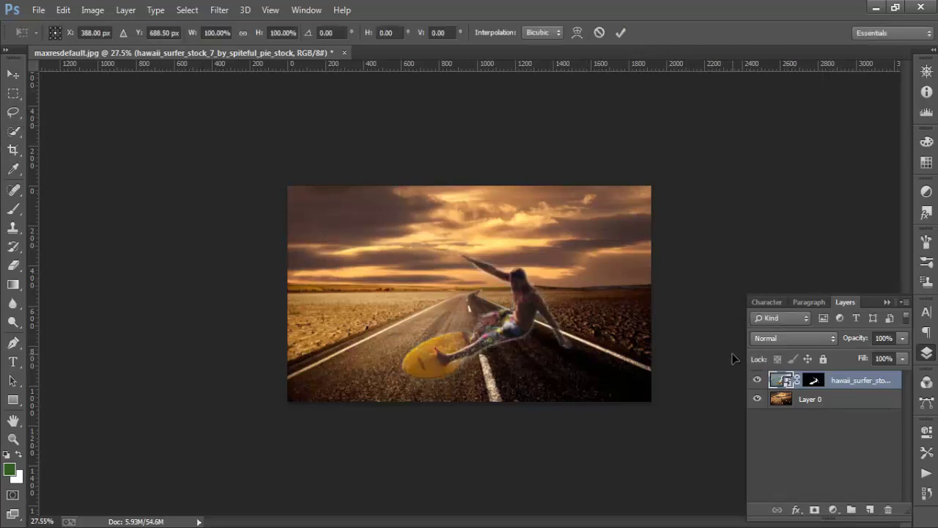
key("ctrl+minus")
key("ctrl+minus")
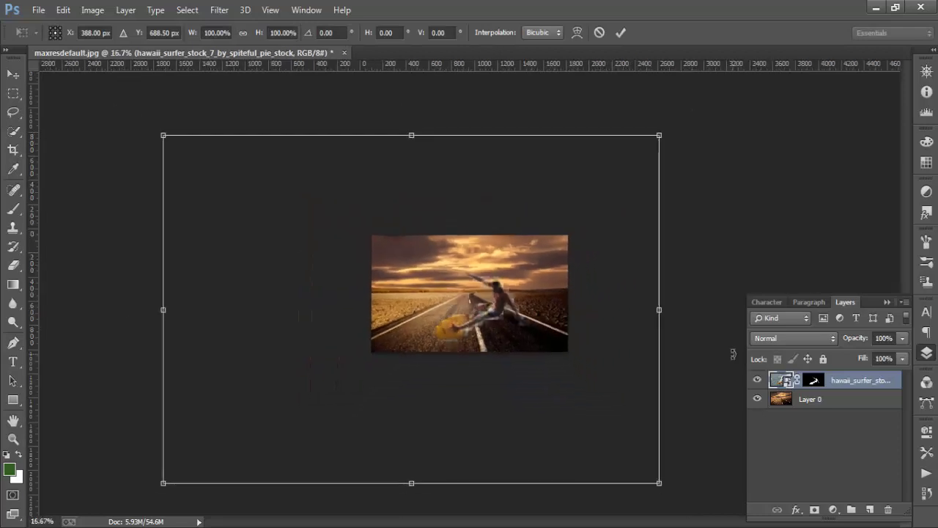
key("ctrl+minus")
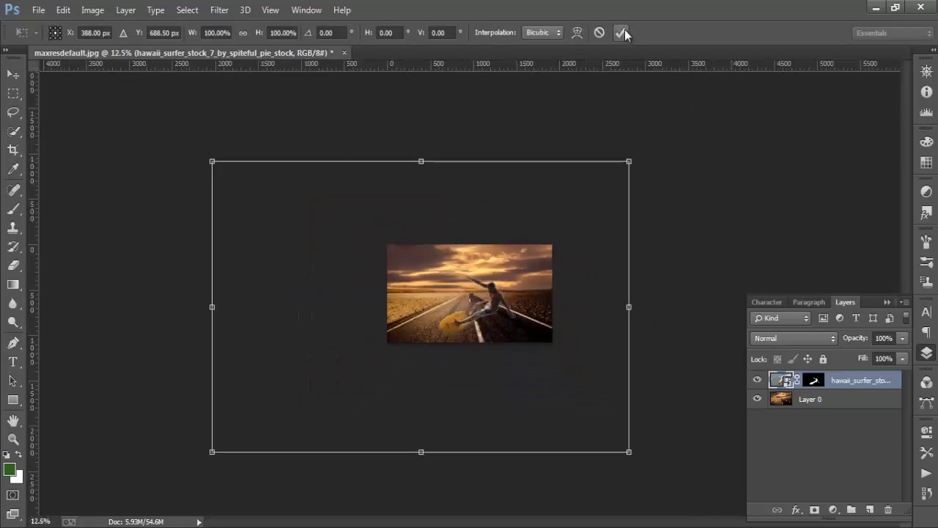
left_click(623, 32)
key("ctrl+plus")
key("ctrl+plus")
key("ctrl+plus")
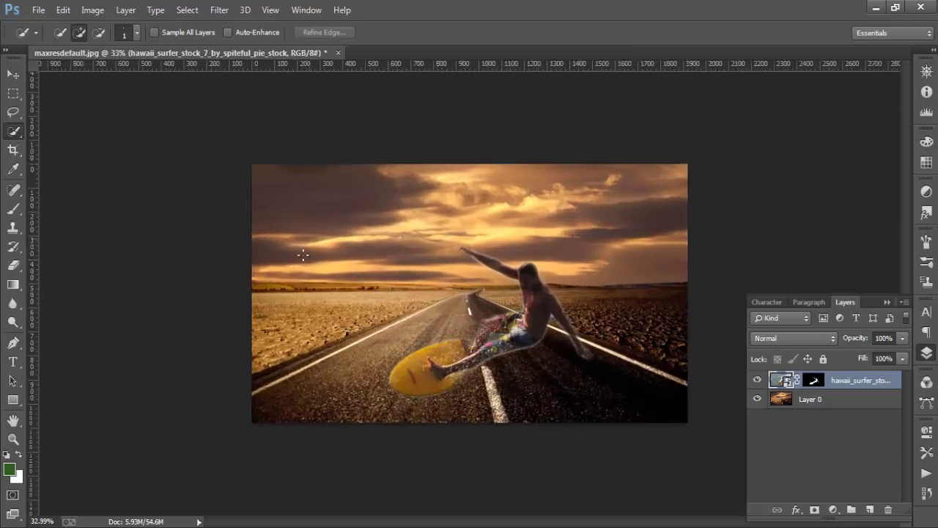
left_click(757, 380)
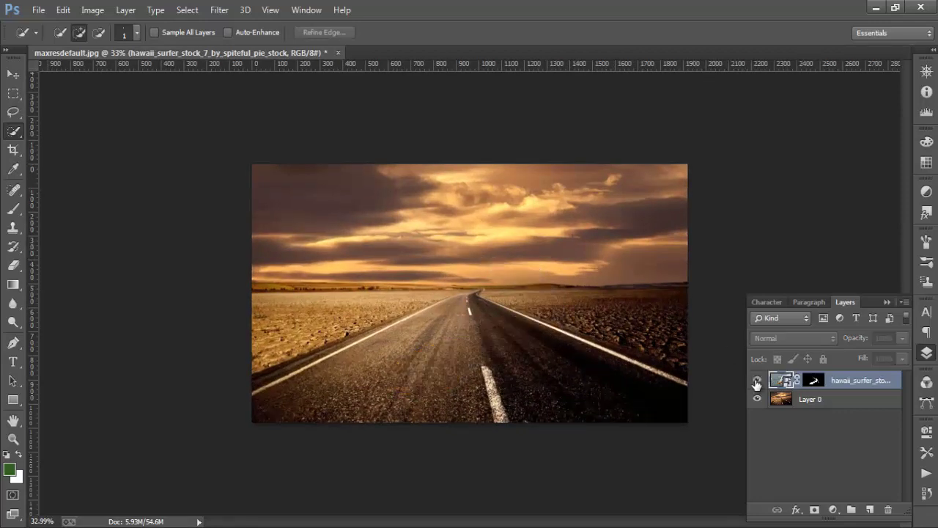
left_click(757, 381)
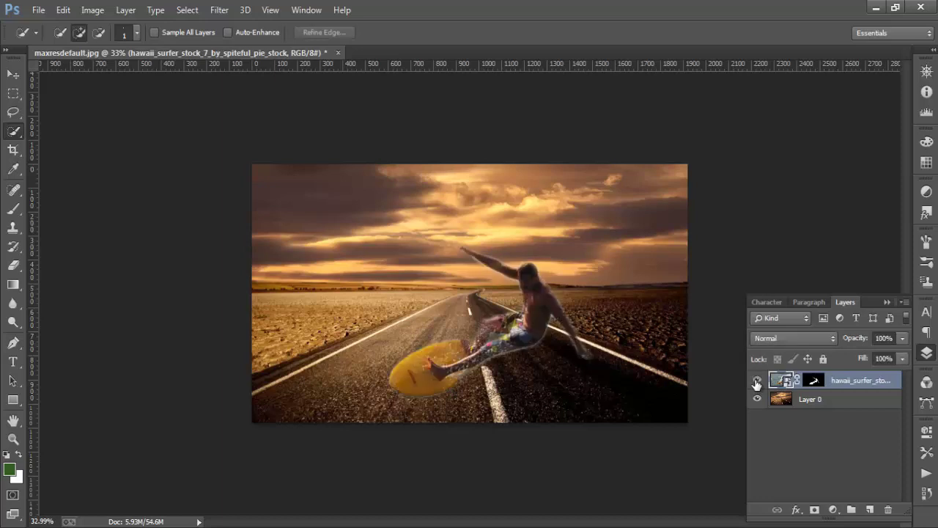
key("ctrl+minus")
key("ctrl+minus")
key("ctrl+minus")
Shrink the surfer to about 91% and commit the resize
key("ctrl+t")
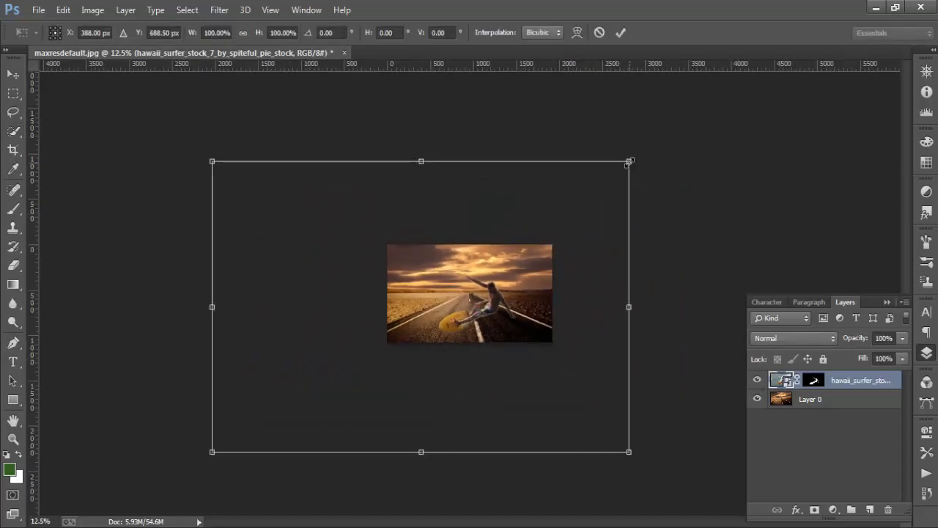
left_click_drag(629, 161, 602, 123)
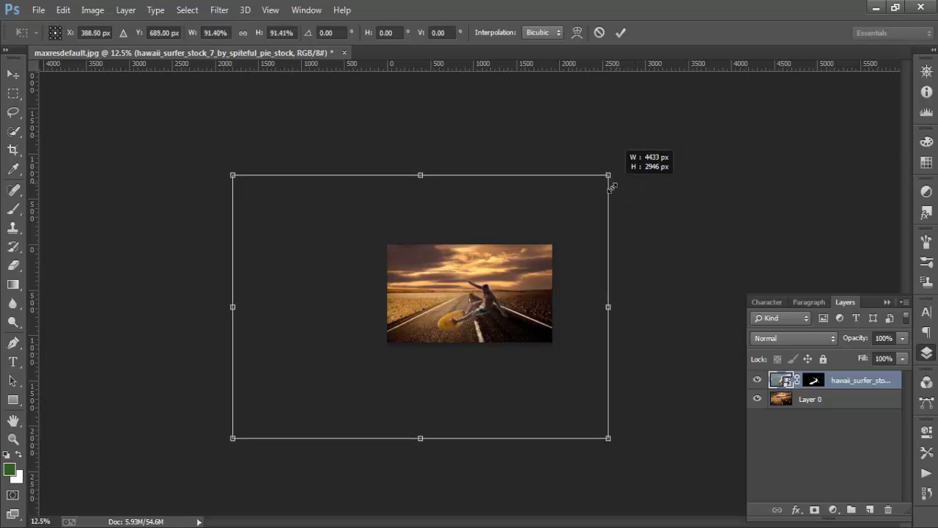
left_click(619, 33)
key("w")
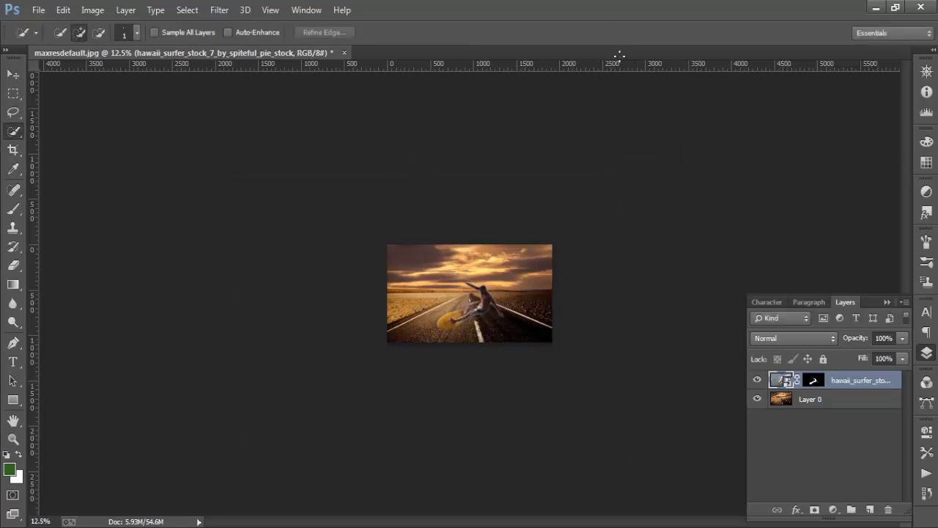
scroll(494, 400, "up", 3)
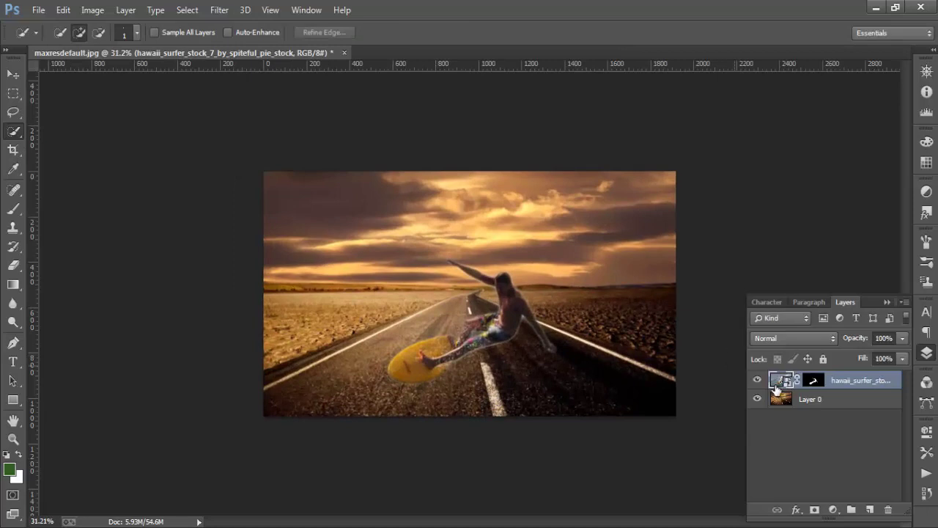
Duplicate the masked surfer layer, move the copy below, and delete the top layer's mask
left_click(815, 381)
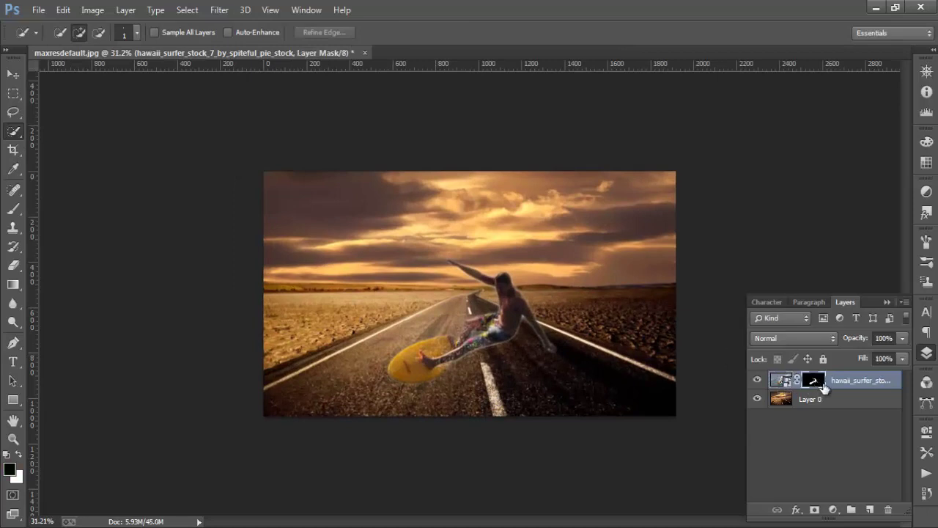
key("ctrl+j")
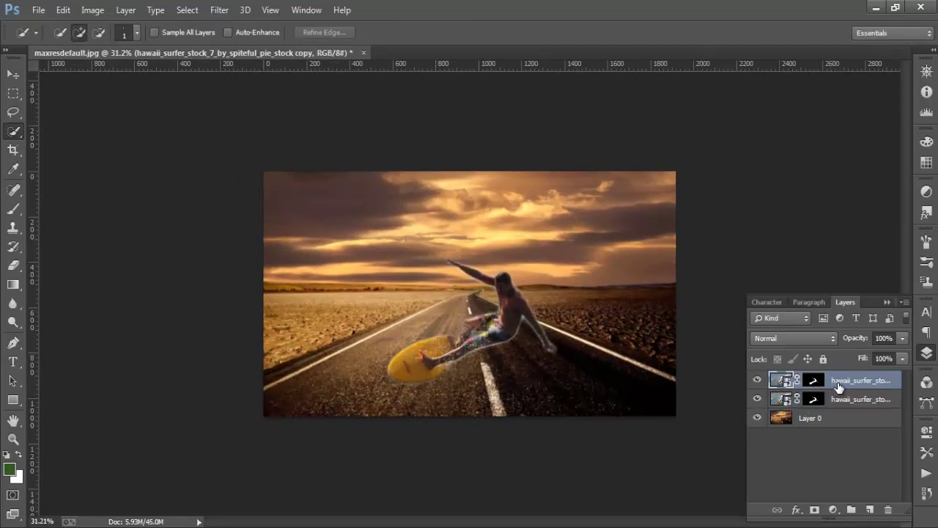
left_click_drag(847, 384, 848, 402)
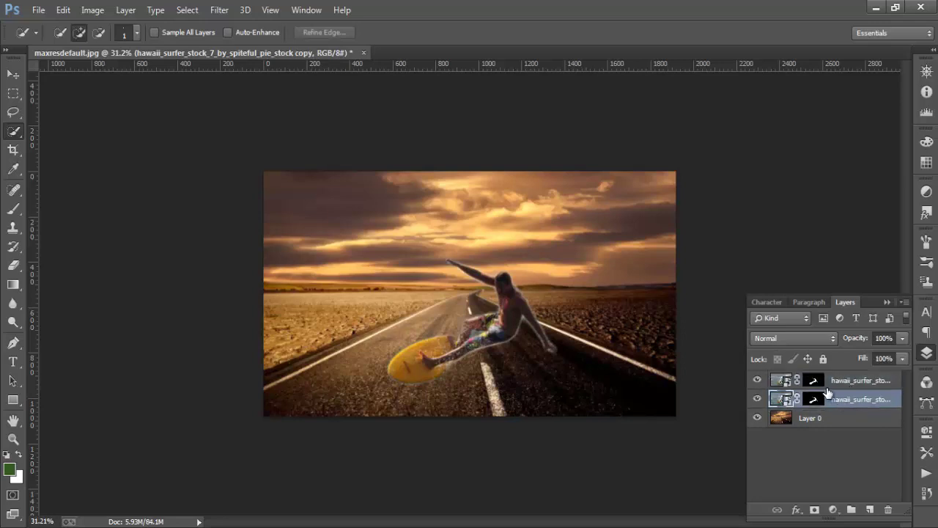
left_click(814, 381)
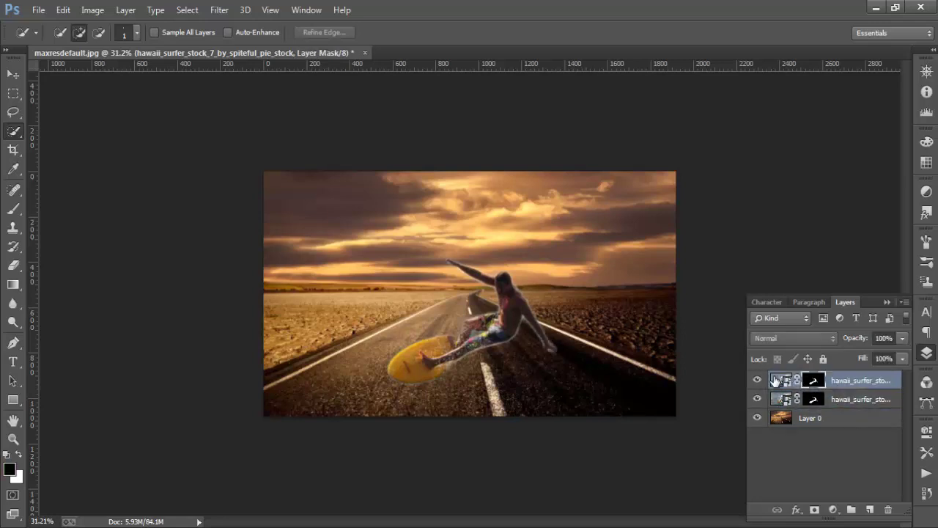
right_click(814, 381)
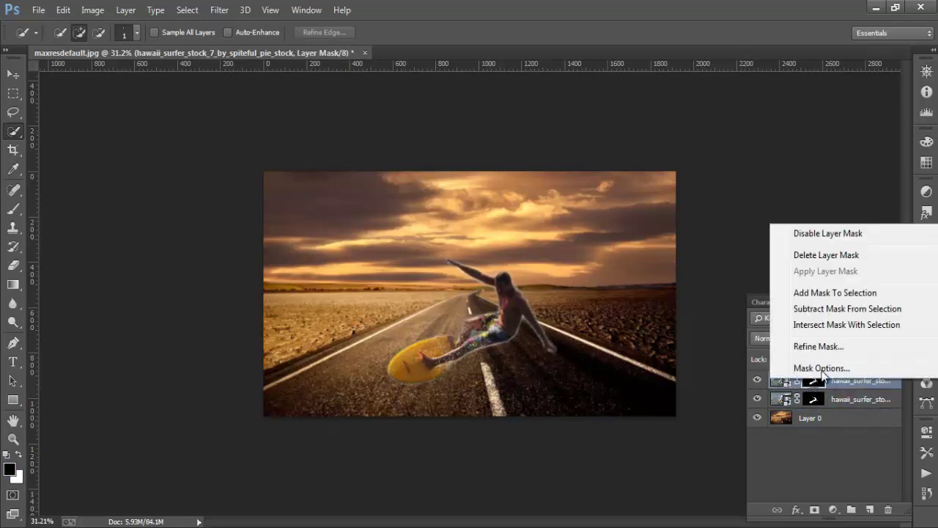
left_click(826, 255)
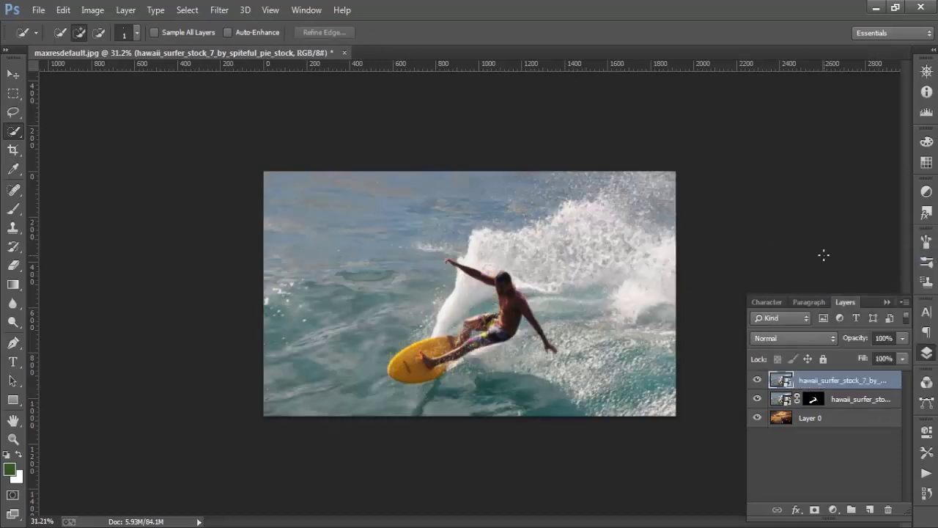
Paint the top layer's mask with a 600 px black brush to hide the sea and blue sky
left_click(13, 209)
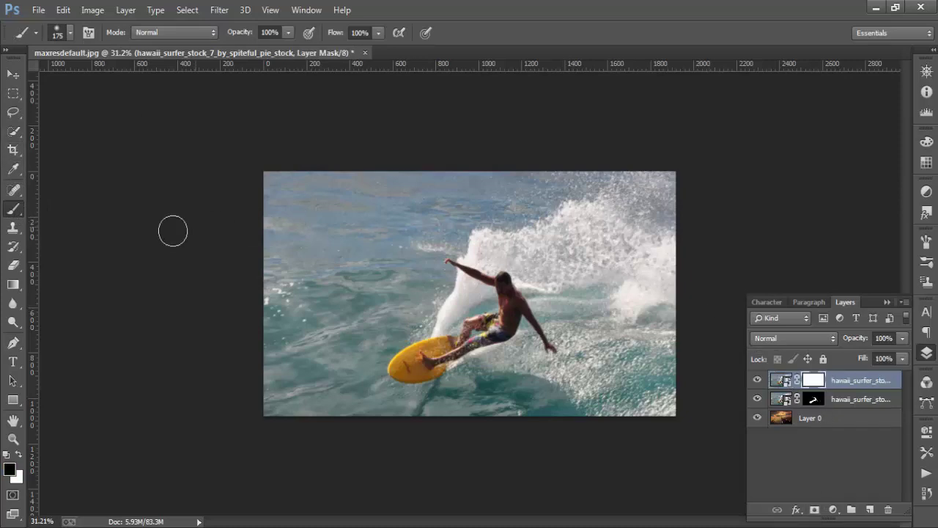
mouse_move(265, 218)
left_mouse_down()
mouse_move(376, 129)
mouse_move(241, 252)
mouse_move(285, 250)
left_mouse_up()
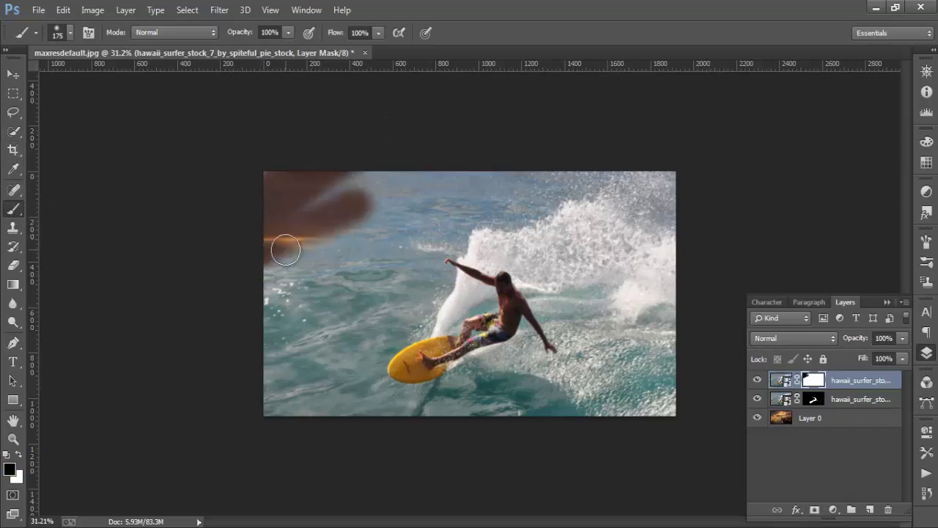
key("bracketright")
key("bracketright")
mouse_move(349, 184)
left_mouse_down()
mouse_move(224, 272)
mouse_move(461, 122)
mouse_move(341, 232)
mouse_move(300, 325)
mouse_move(279, 460)
mouse_move(340, 464)
mouse_move(442, 448)
mouse_move(482, 418)
mouse_move(515, 432)
mouse_move(494, 455)
mouse_move(535, 445)
mouse_move(561, 408)
mouse_move(462, 413)
mouse_move(503, 440)
mouse_move(568, 438)
mouse_move(665, 367)
mouse_move(638, 392)
left_mouse_up()
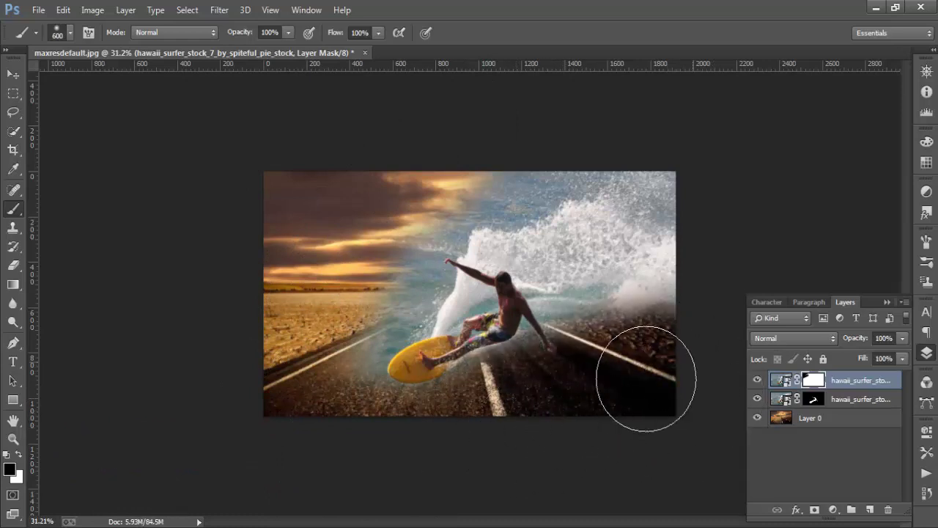
mouse_move(380, 257)
left_mouse_down()
mouse_move(452, 146)
mouse_move(484, 157)
mouse_move(662, 122)
mouse_move(697, 156)
left_mouse_up()
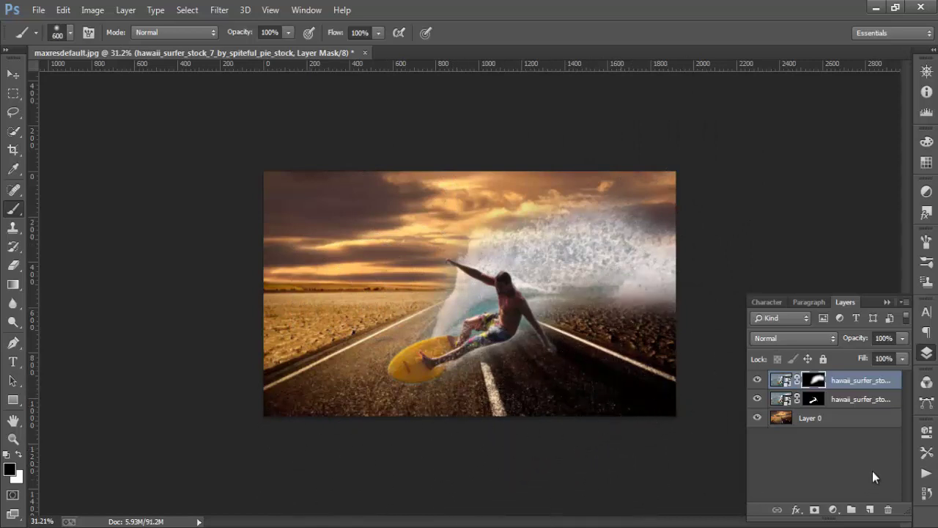
Move the wave-splash layer below the cut-out surfer, target its mask, and toggle its visibility
left_click(850, 397)
left_click(784, 382)
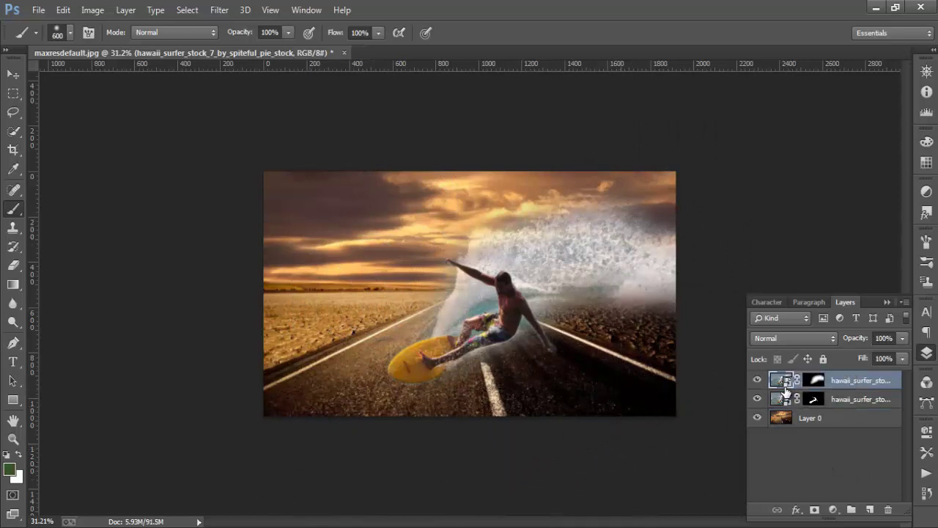
left_click(757, 381)
left_click_drag(861, 382, 870, 410)
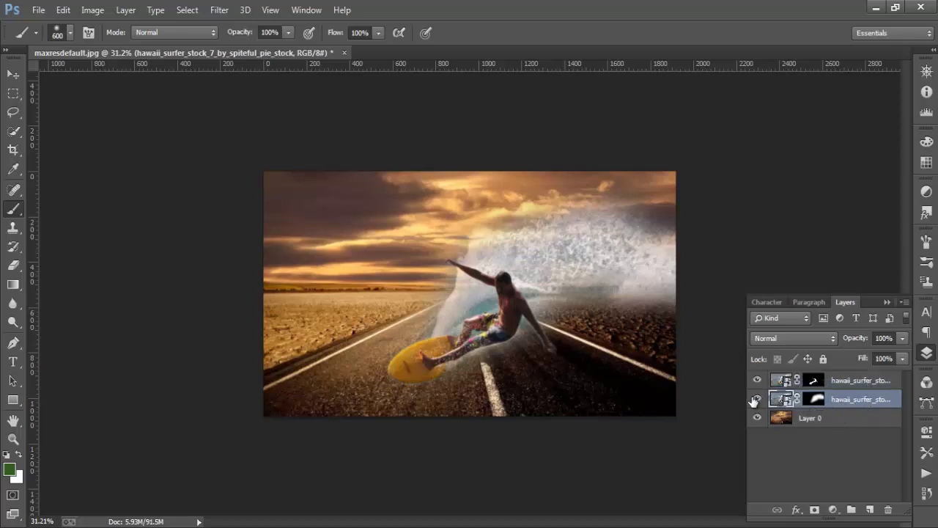
left_click(757, 398)
left_click(814, 399)
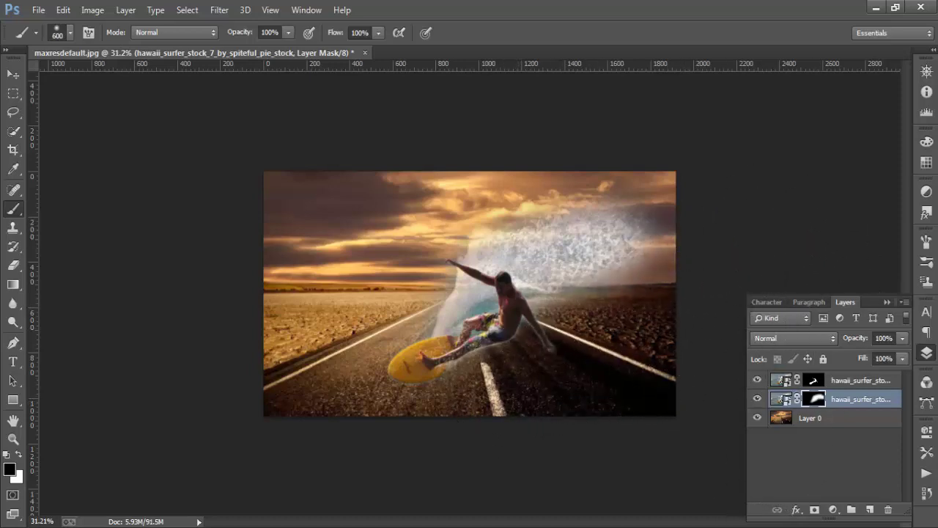
scroll(423, 379, "up", 2)
scroll(440, 398, "up", 1)
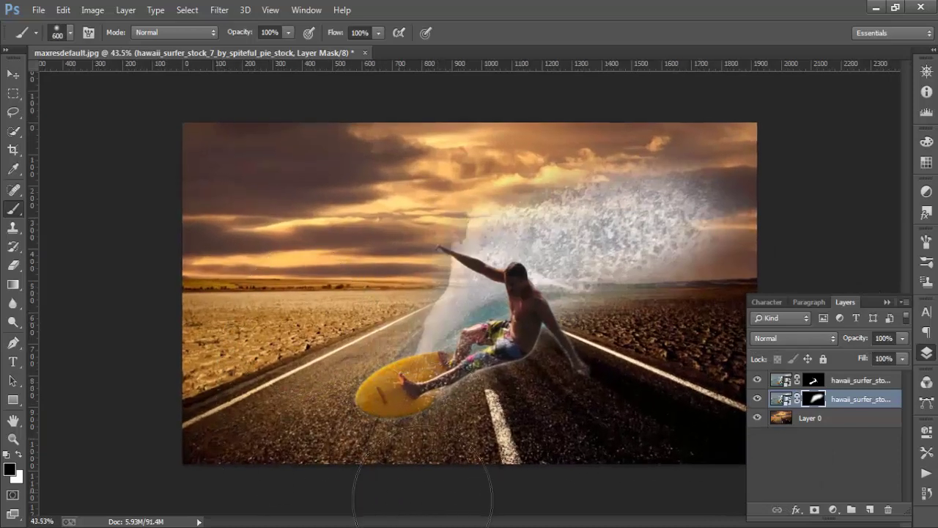
left_click(756, 399)
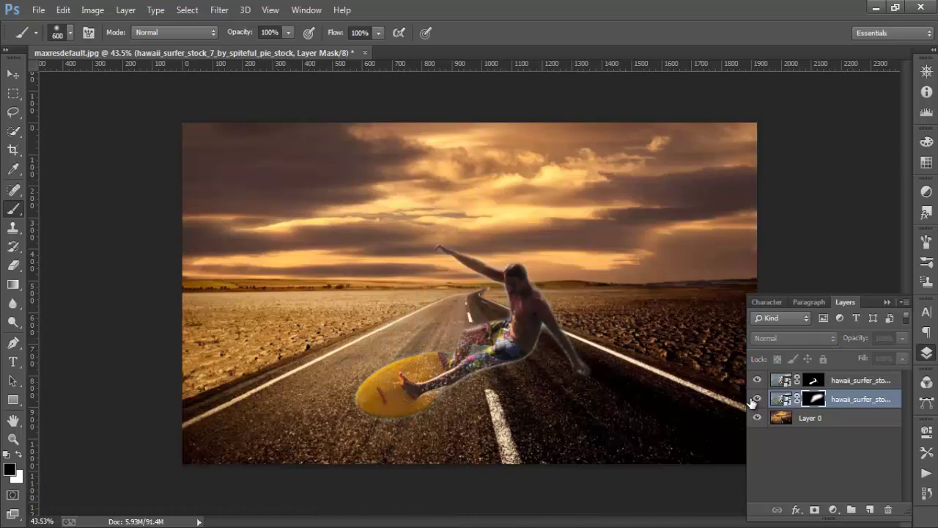
Add a Hue/Saturation adjustment layer above the cut-out surfer with Saturation at -50
left_click(847, 378)
left_click(832, 510)
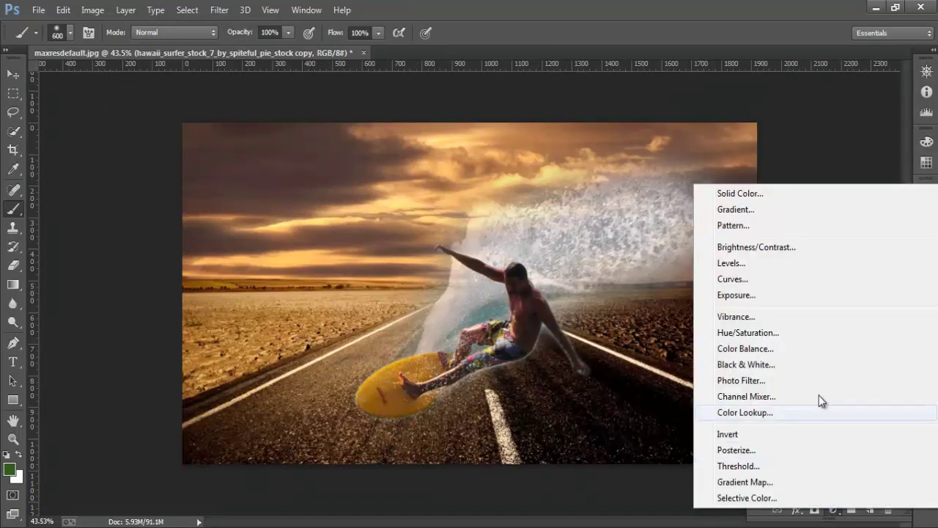
left_click(768, 334)
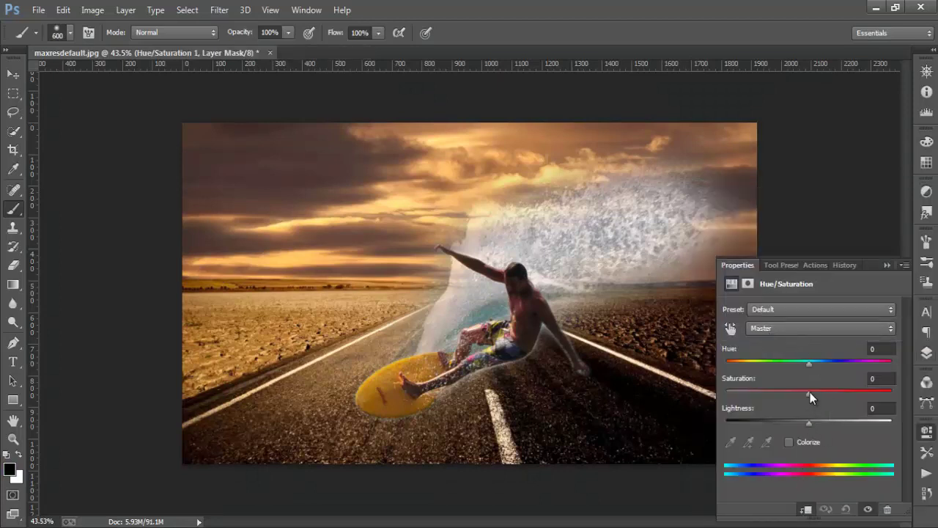
left_click_drag(809, 393, 756, 393)
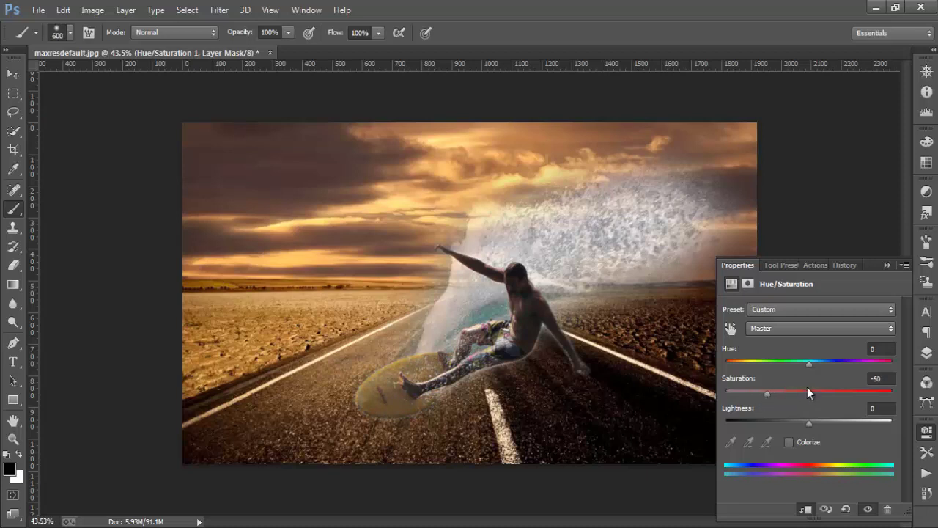
Select the surfer copy layer and toggle its visibility to compare the result
left_click(927, 354)
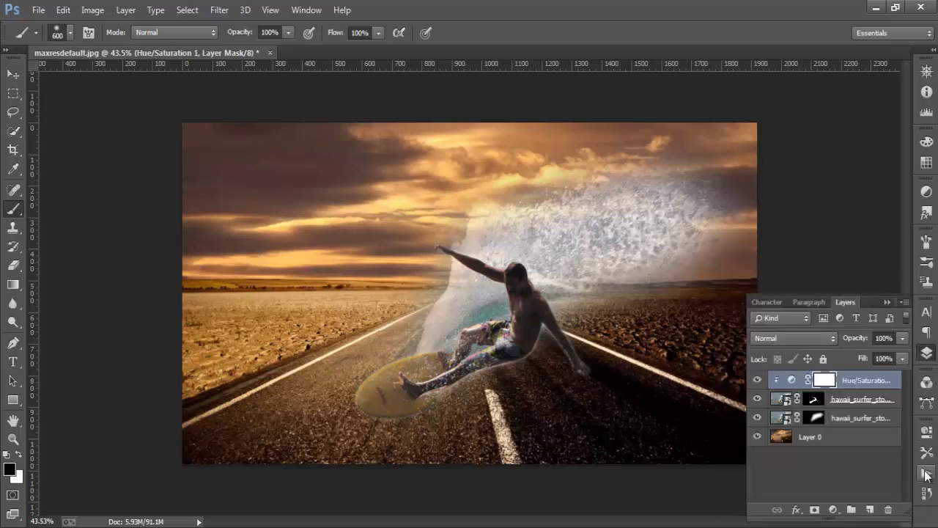
left_click(872, 398)
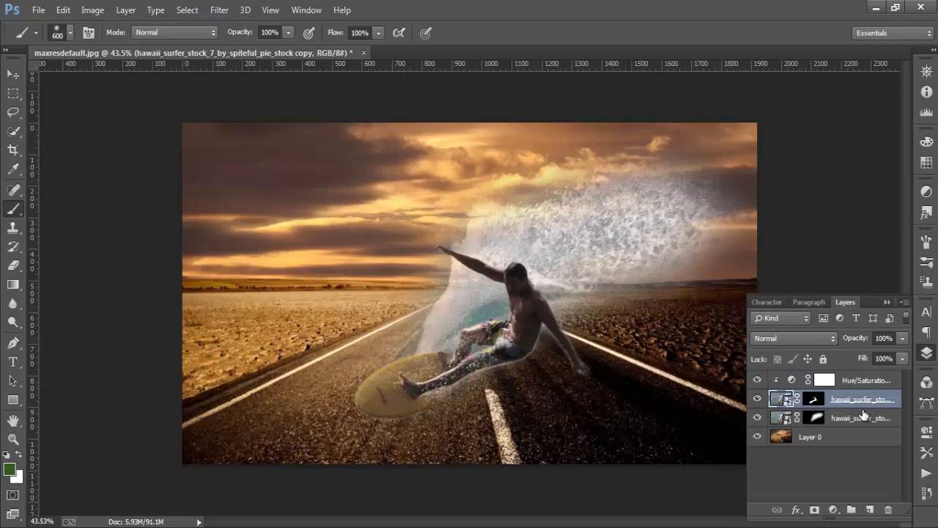
left_click(758, 399)
Place splash image 1 as an embedded image, flipped horizontally
left_click(44, 13)
left_click(71, 215)
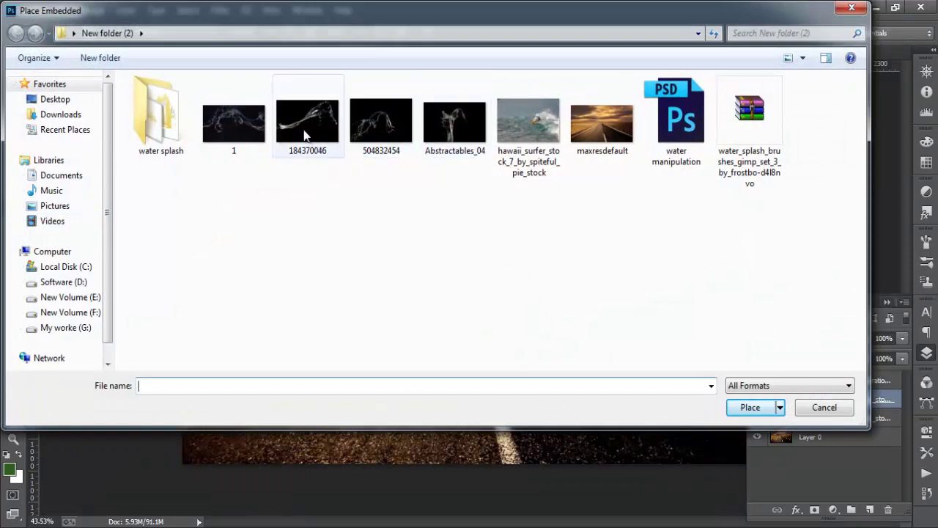
left_click(253, 125)
left_click(750, 407)
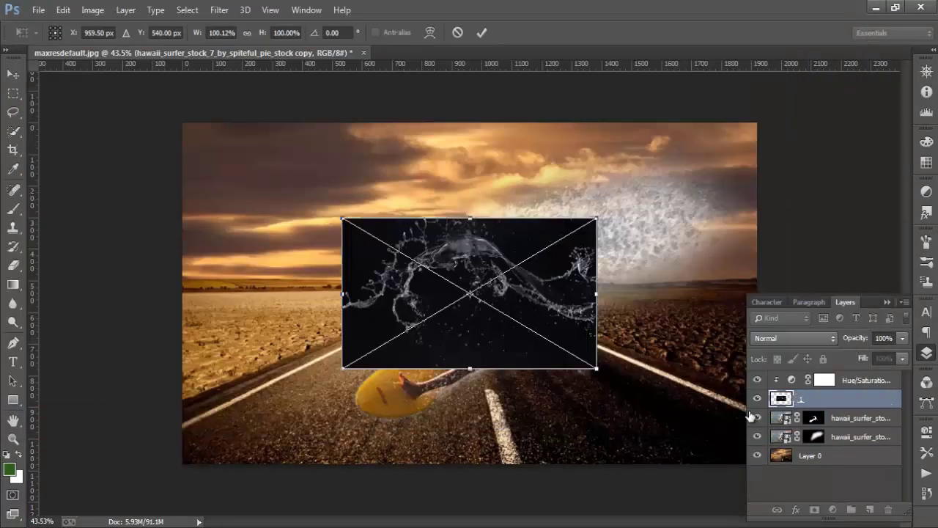
right_click(509, 279)
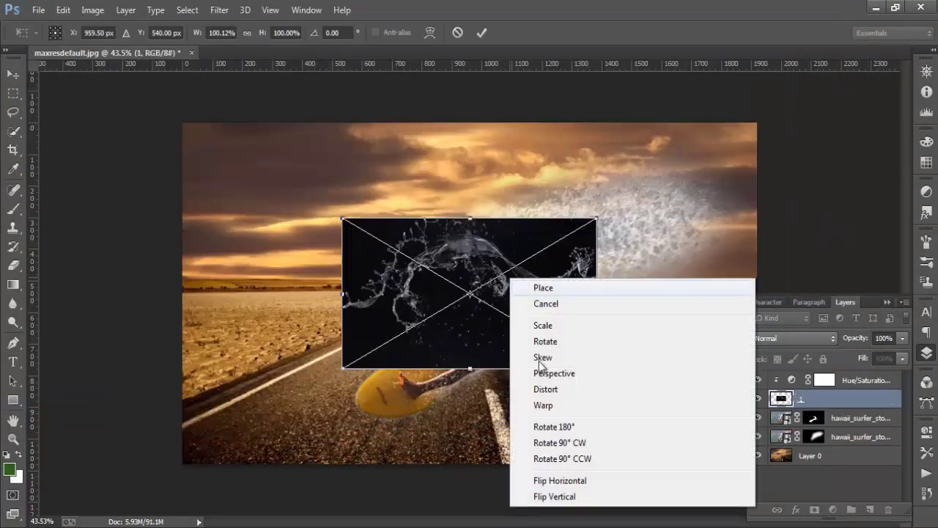
left_click(577, 483)
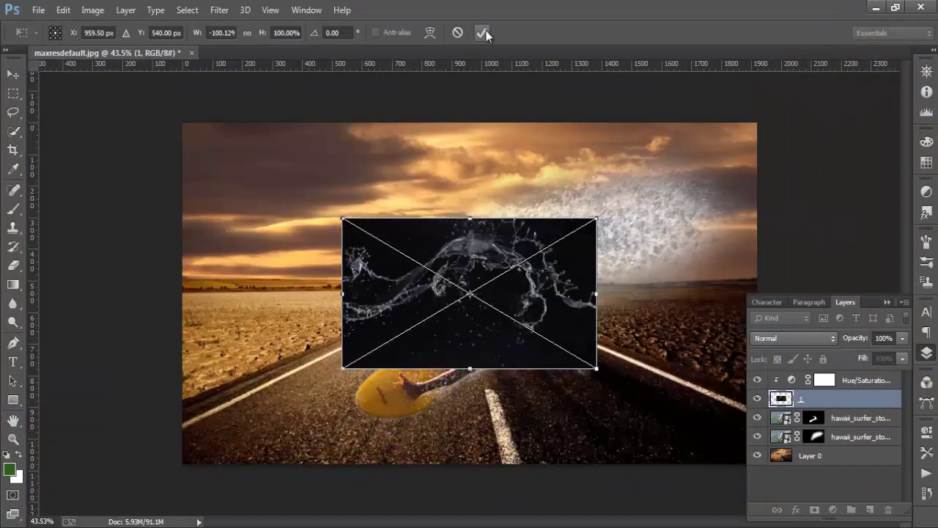
left_click(486, 30)
Set the splash layer 1 blend mode to Screen
key("b")
left_click(802, 338)
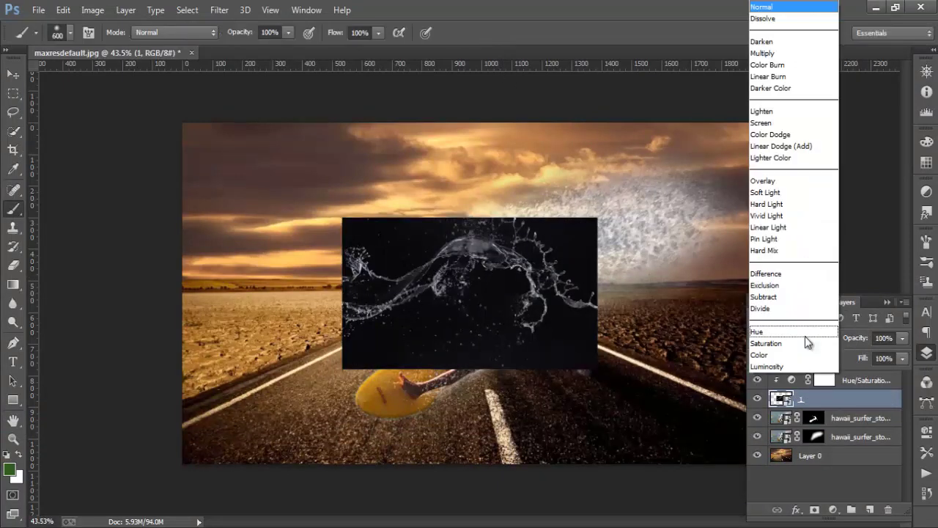
left_click(769, 123)
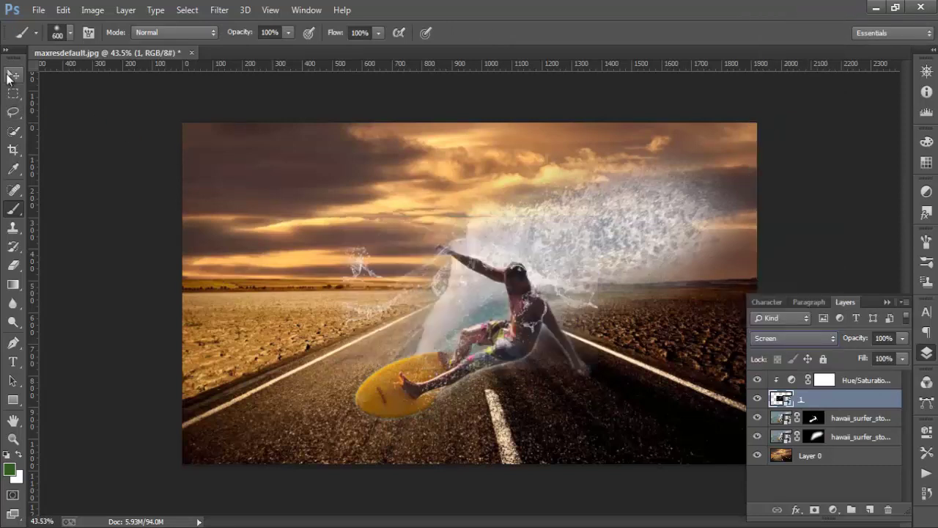
Move the splash down-right onto the surfer and reorder layer 1 below both surfer layers
left_click(13, 75)
left_click_drag(344, 311, 396, 392)
key("ctrl+plus")
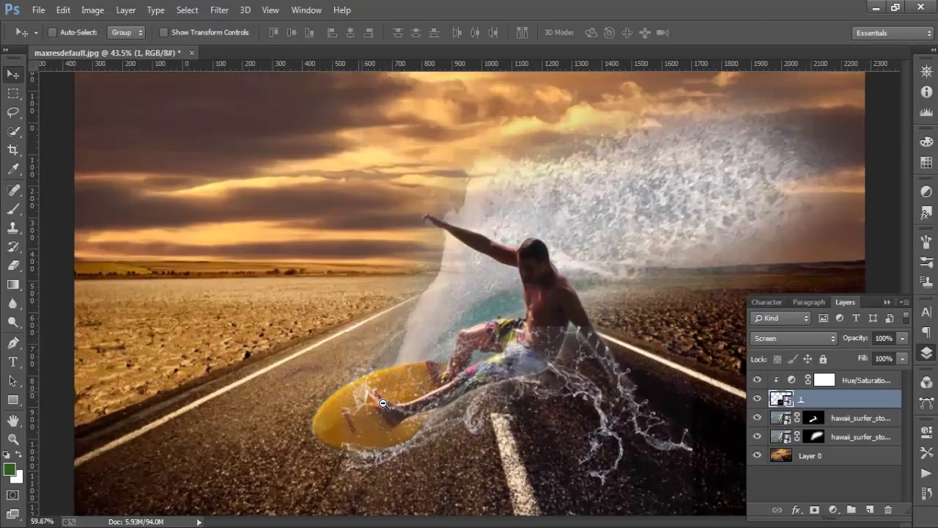
left_click_drag(862, 398, 865, 442)
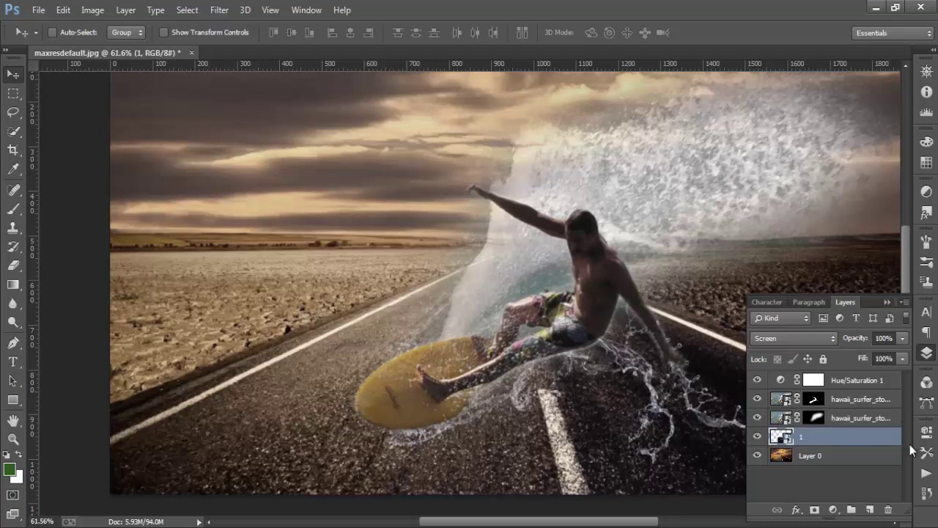
Hide the Hue/Saturation 1 adjustment and clip it to the surfer layer
left_click(815, 384)
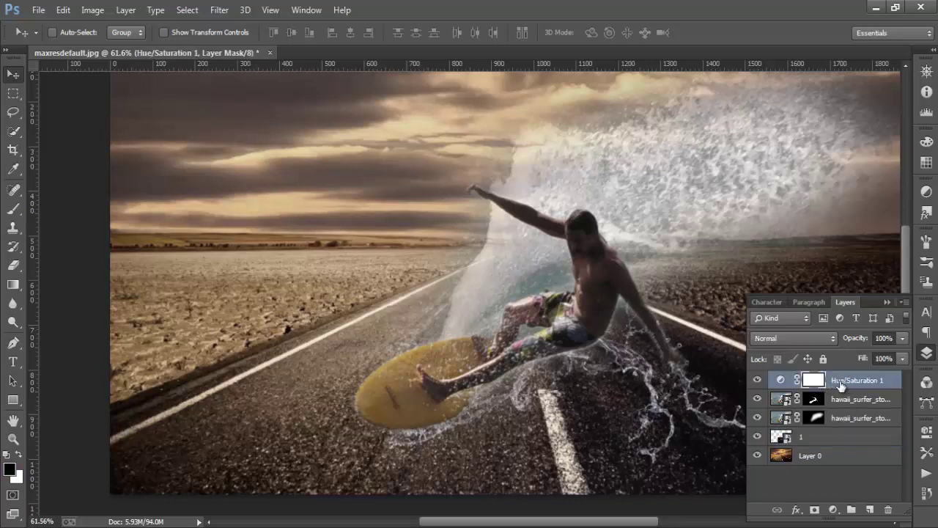
left_click(758, 380)
left_click(757, 380)
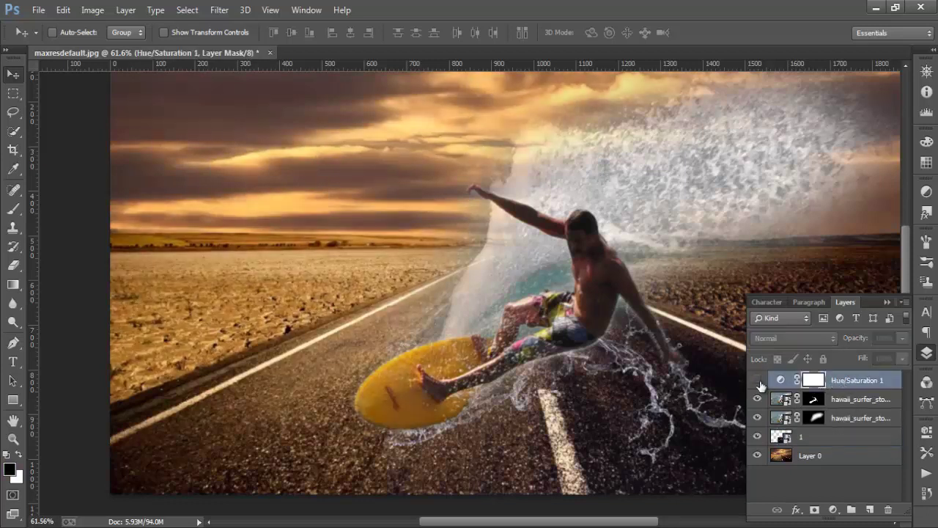
left_click(758, 380)
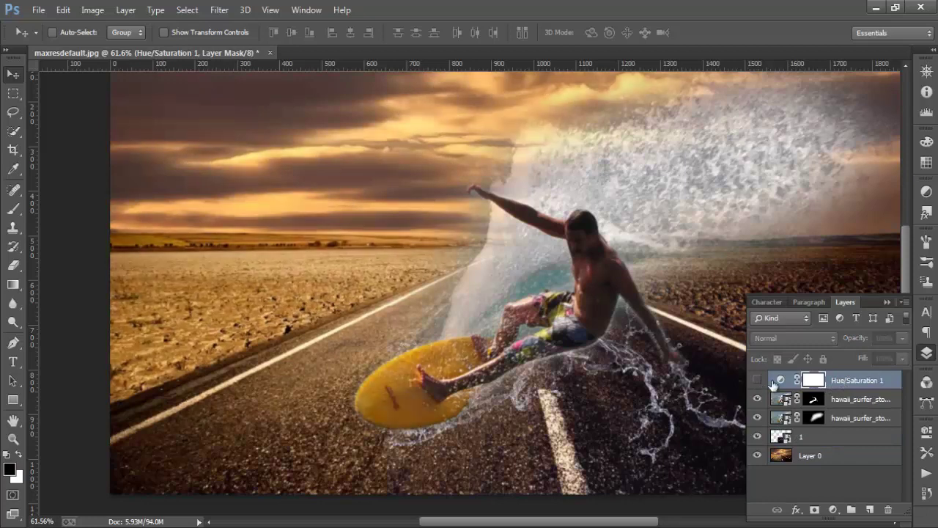
right_click(873, 380)
left_click(649, 259)
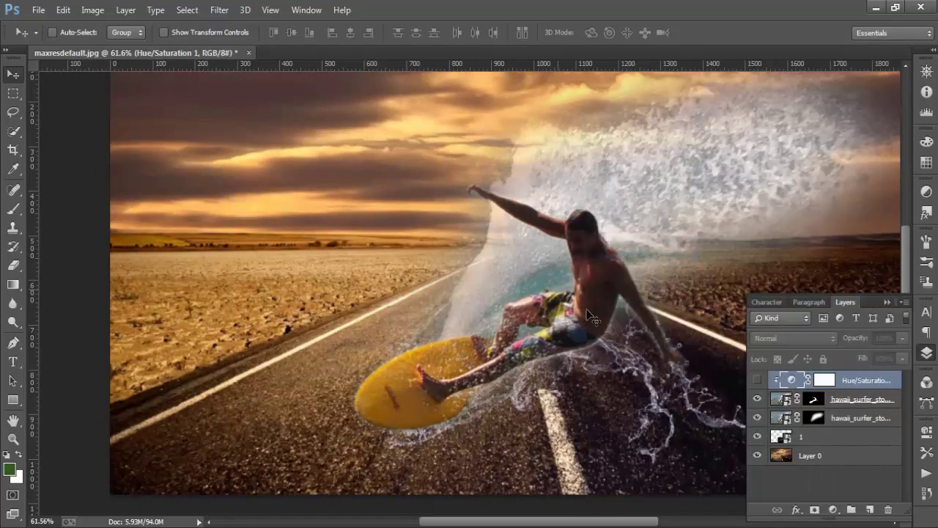
Check how the surfer layers and splash layer 1 each contribute to the scene
left_click(757, 399)
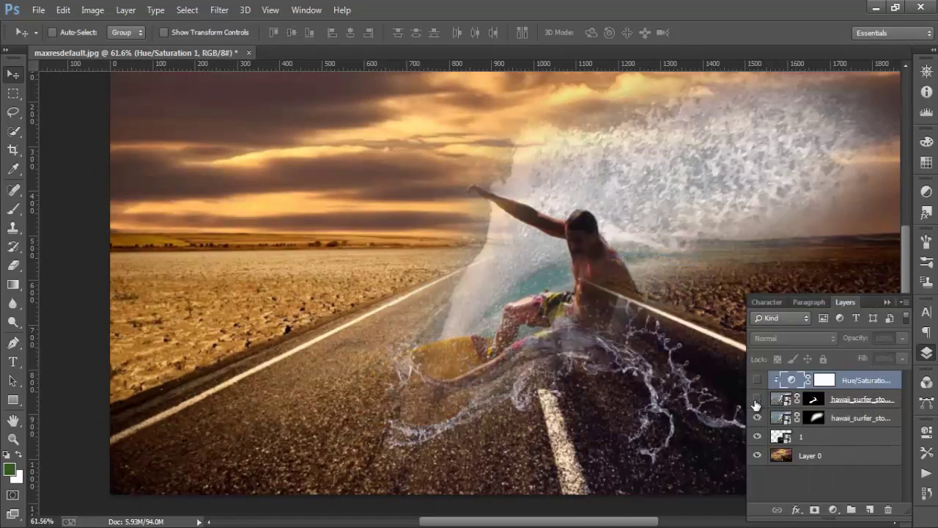
left_click(828, 438)
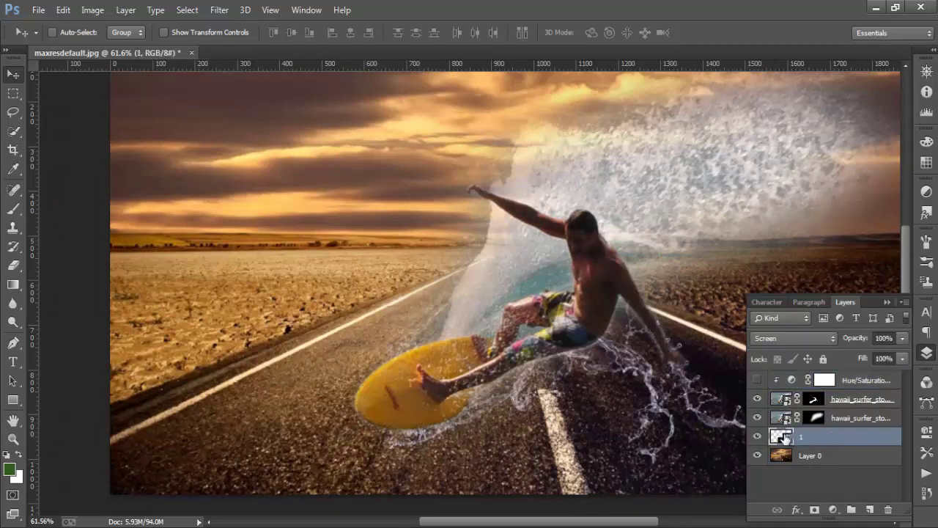
left_click(855, 417)
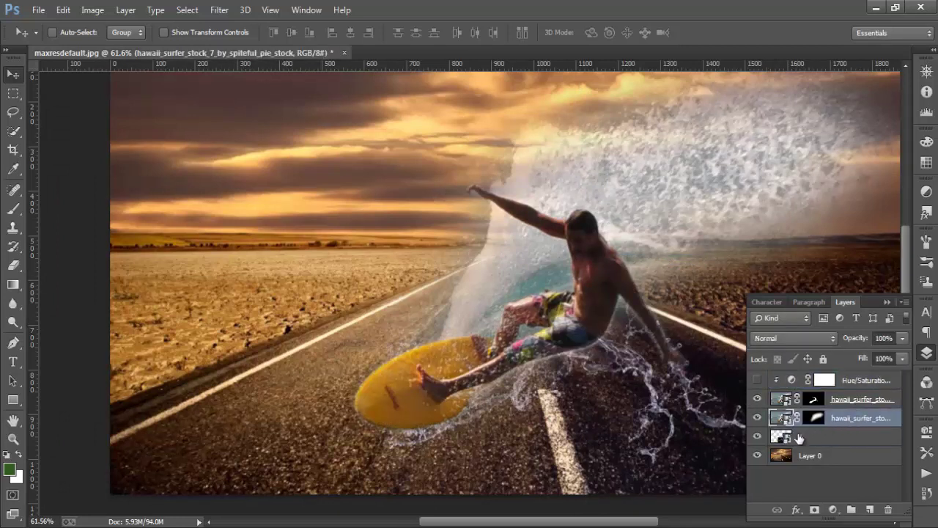
left_click(757, 436)
Rasterize the placed splash layer 1 from its Layers panel context menu
scroll(513, 330, "down", 4)
scroll(458, 386, "up", 2)
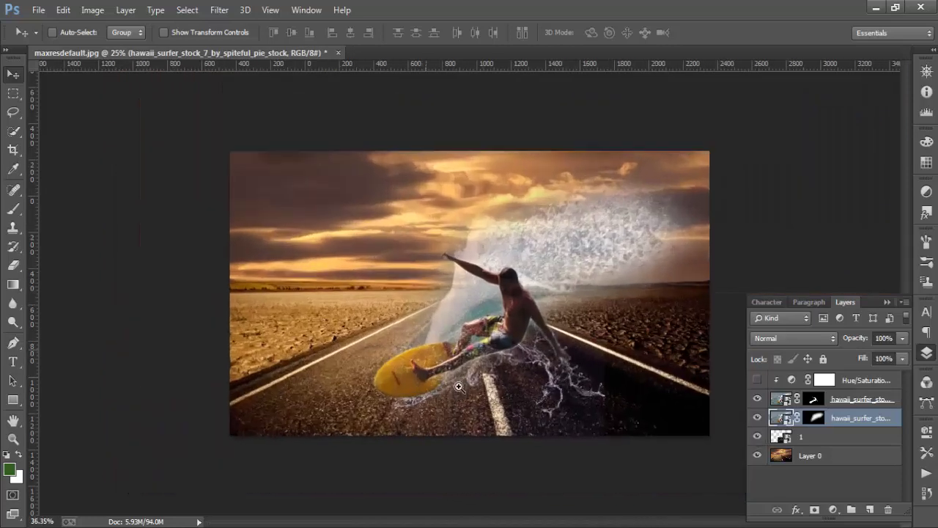
scroll(458, 386, "up", 1)
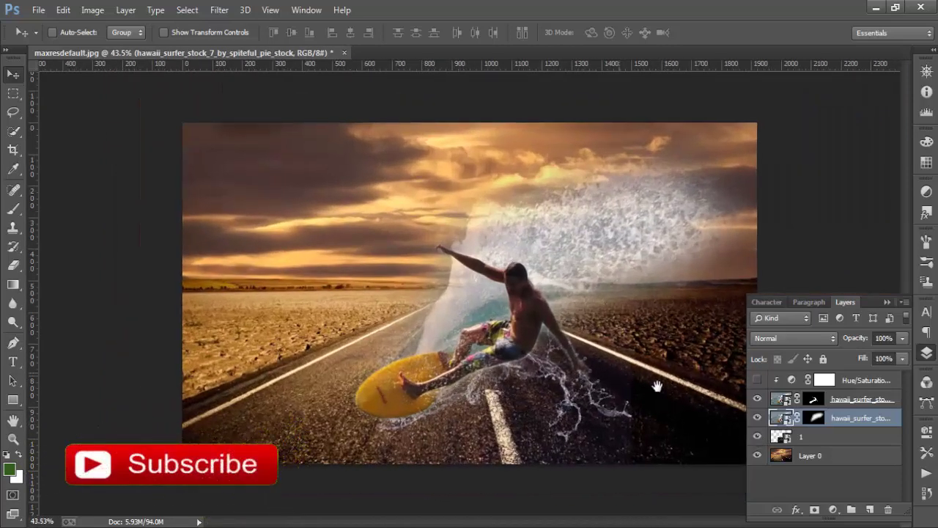
left_click(820, 443)
right_click(820, 437)
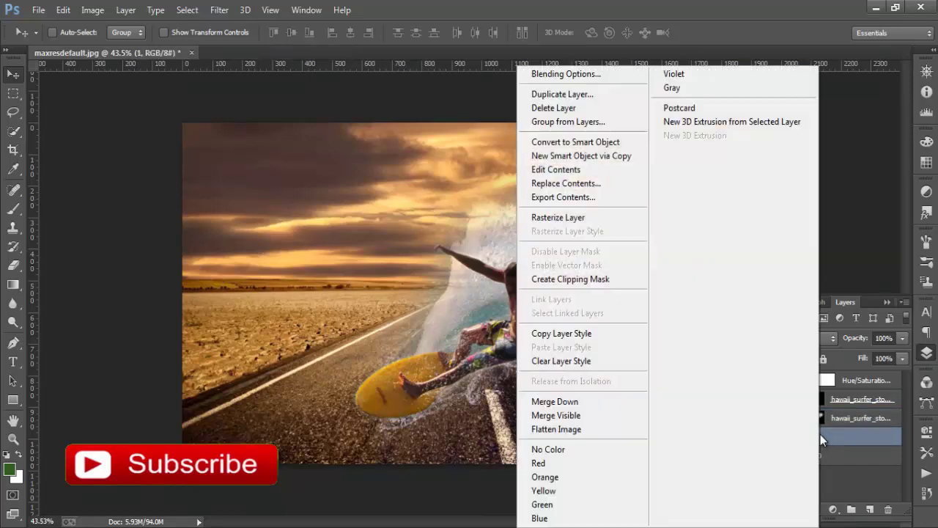
left_click(837, 425)
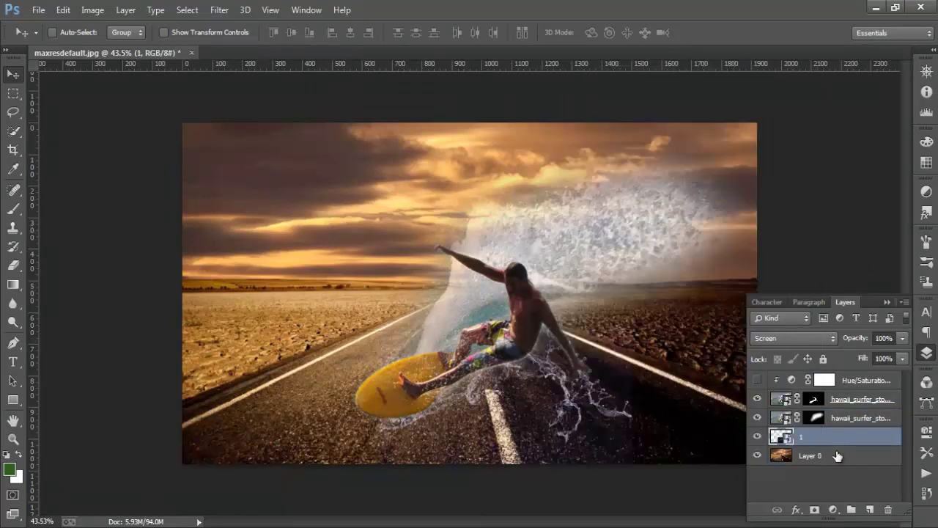
right_click(821, 439)
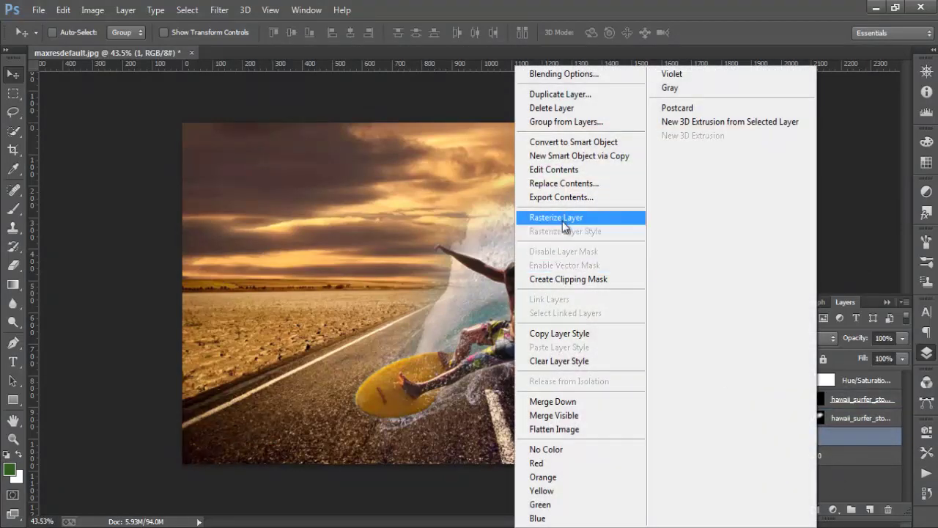
left_click(562, 218)
Apply Levels (Ctrl+L) to layer 1, lowering the midtone input from 1.00 to about 0.69
key("ctrl+l")
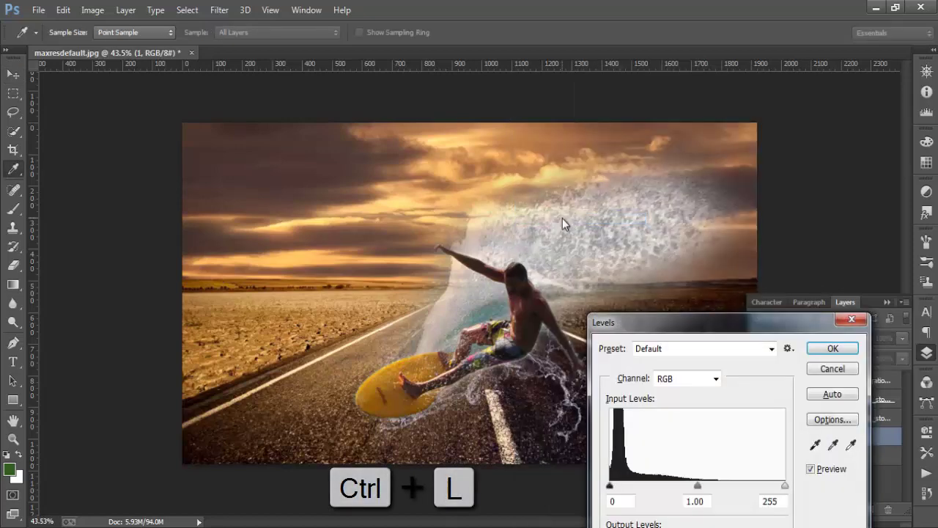
left_click_drag(686, 316, 700, 208)
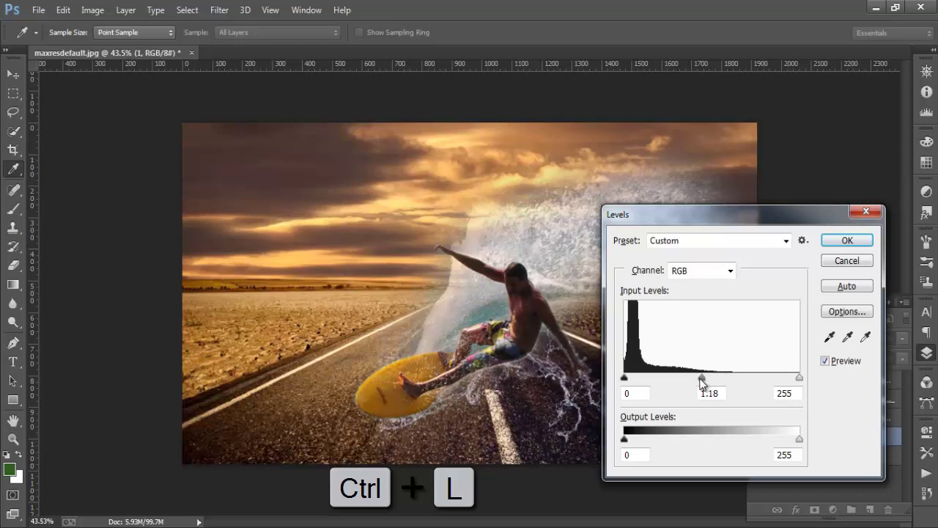
left_click_drag(701, 378, 723, 376)
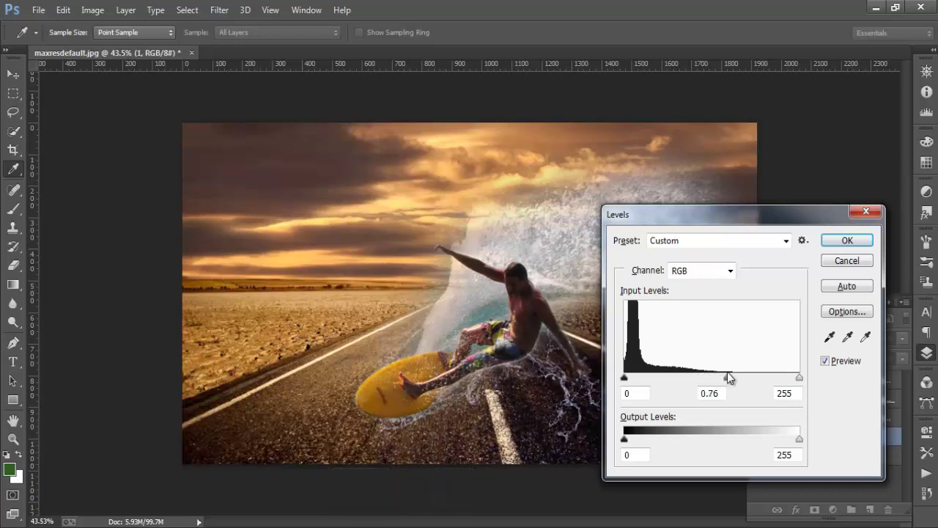
mouse_move(766, 214)
left_mouse_down()
mouse_move(894, 268)
mouse_move(856, 226)
mouse_move(710, 248)
left_mouse_up()
left_click(788, 275)
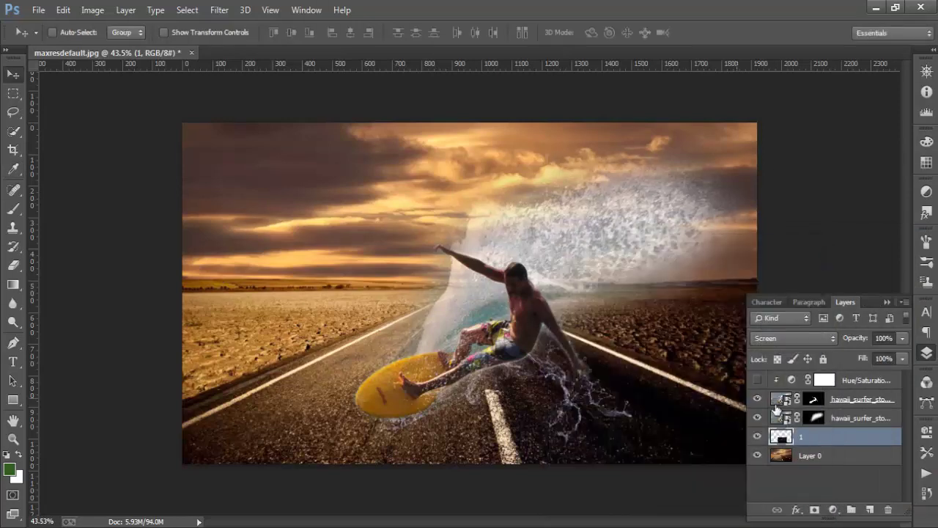
Place the Abstractables_04 splash as an embedded image in Screen blend mode
left_click(39, 10)
left_click(93, 219)
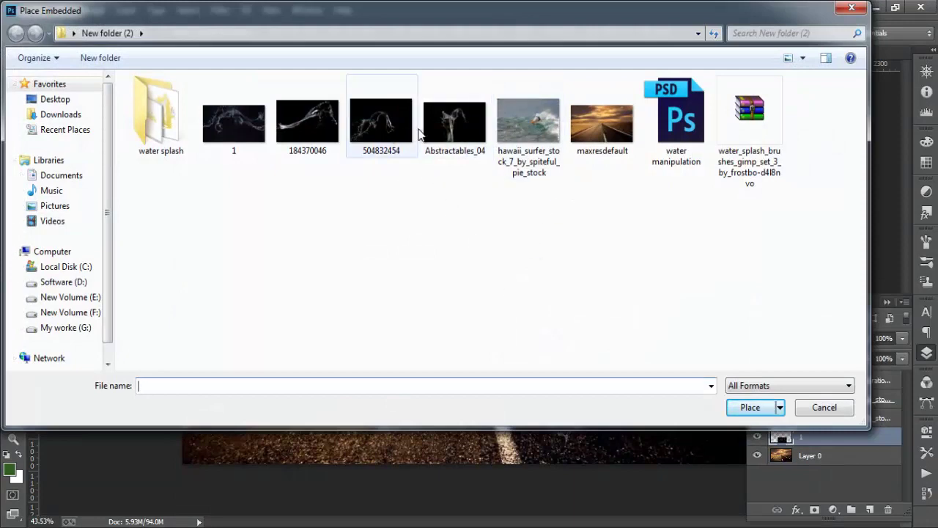
left_click(454, 123)
left_click(749, 407)
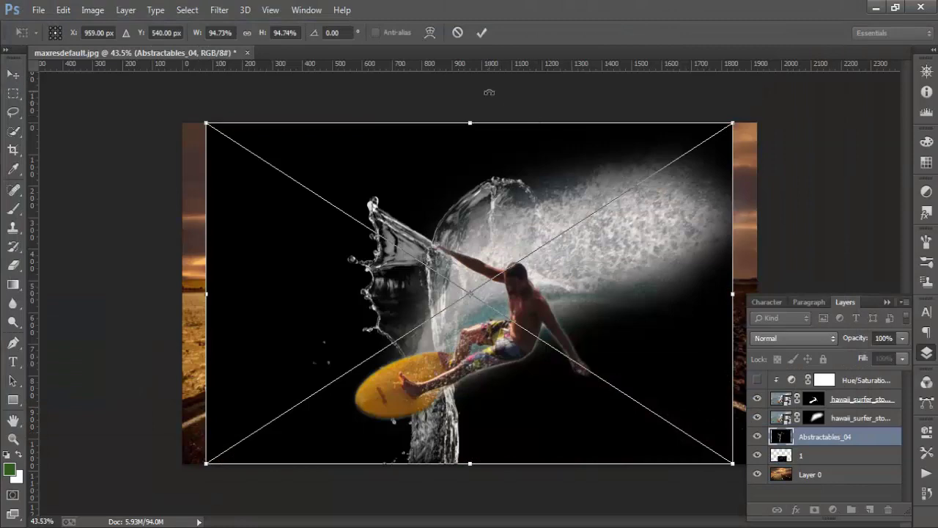
left_click(794, 338)
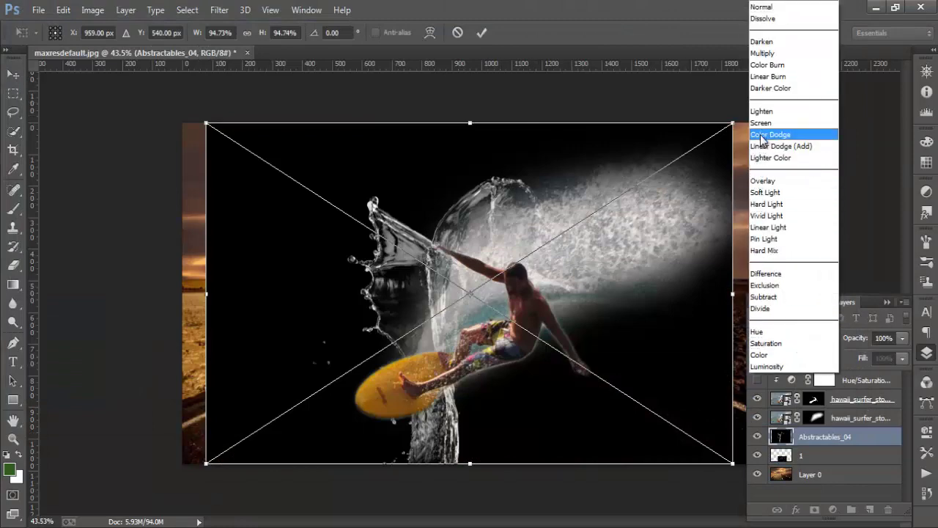
left_click(759, 127)
Move Abstractables_04 toward the surfer, rotate it about 31°, and commit
mouse_move(433, 317)
left_mouse_down()
mouse_move(408, 442)
mouse_move(531, 291)
mouse_move(517, 304)
left_mouse_up()
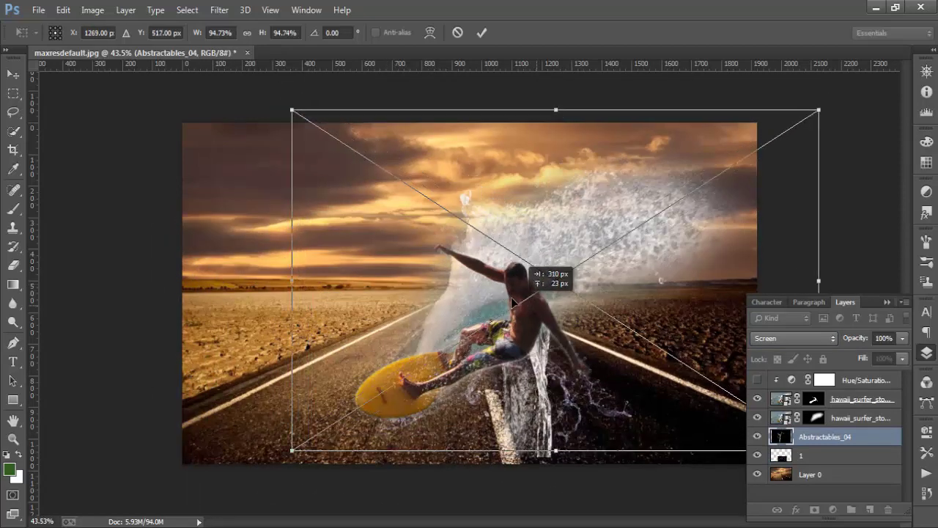
mouse_move(852, 133)
left_mouse_down()
mouse_move(605, 403)
mouse_move(735, 265)
mouse_move(754, 262)
left_mouse_up()
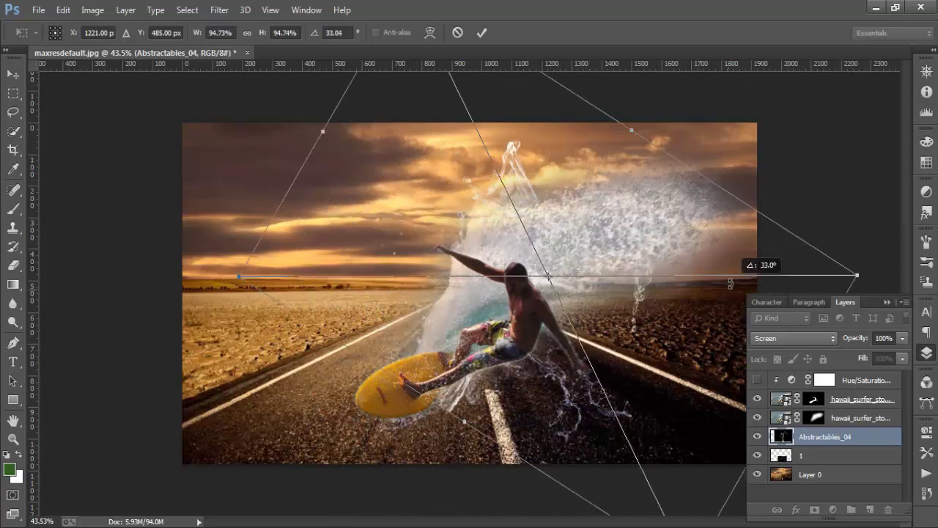
mouse_move(490, 308)
left_mouse_down()
mouse_move(466, 334)
mouse_move(479, 340)
left_mouse_up()
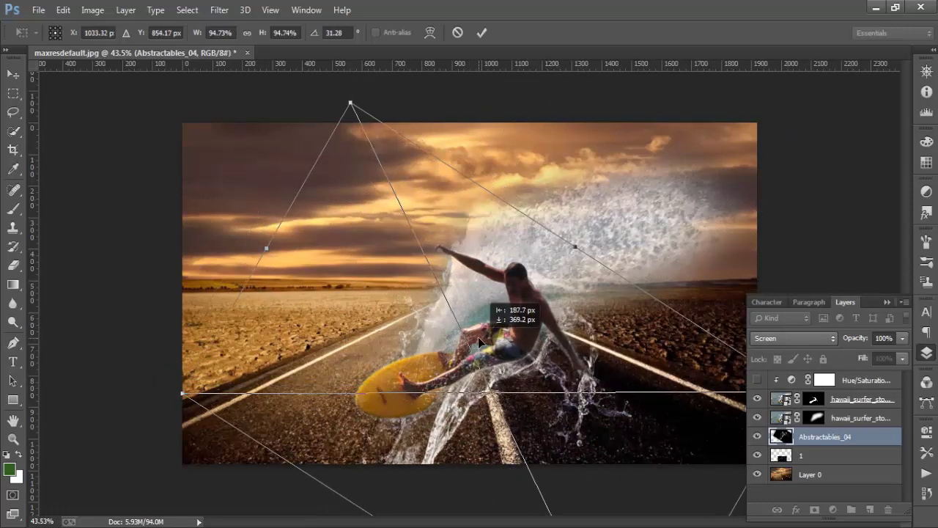
key("ctrl+minus")
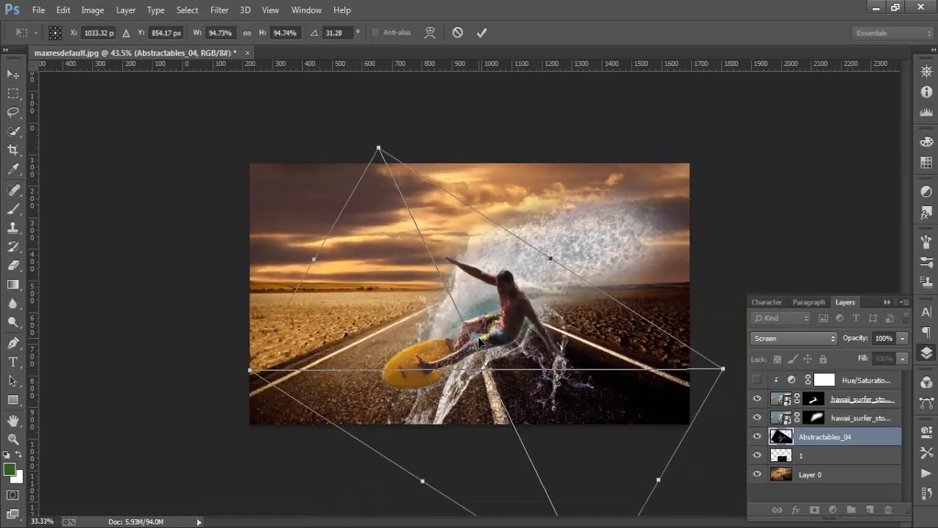
left_click(484, 32)
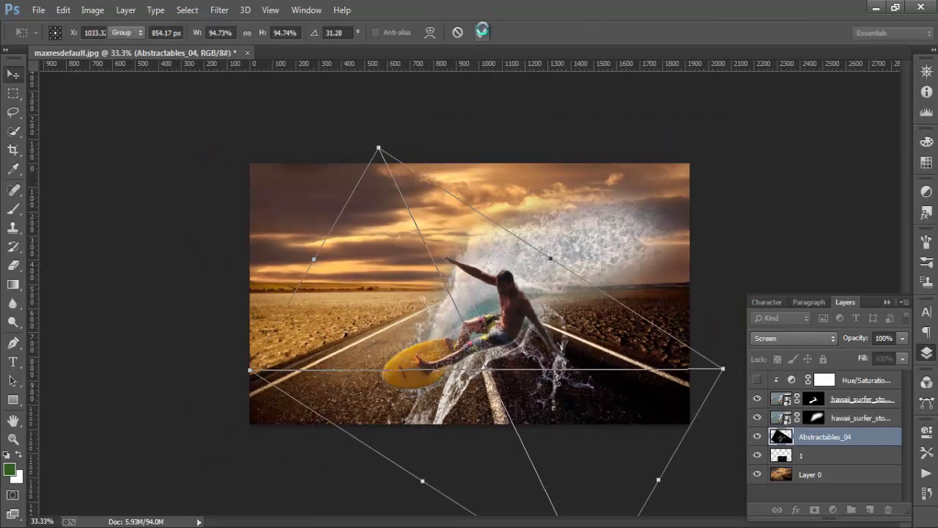
Add a layer mask to Abstractables_04 and paint black over the bottom-edge spray
left_click(814, 511)
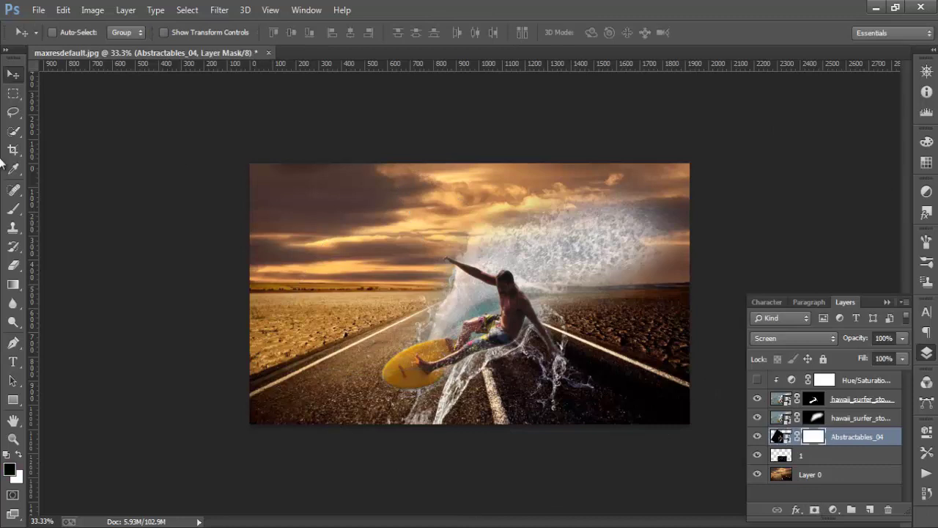
left_click(13, 209)
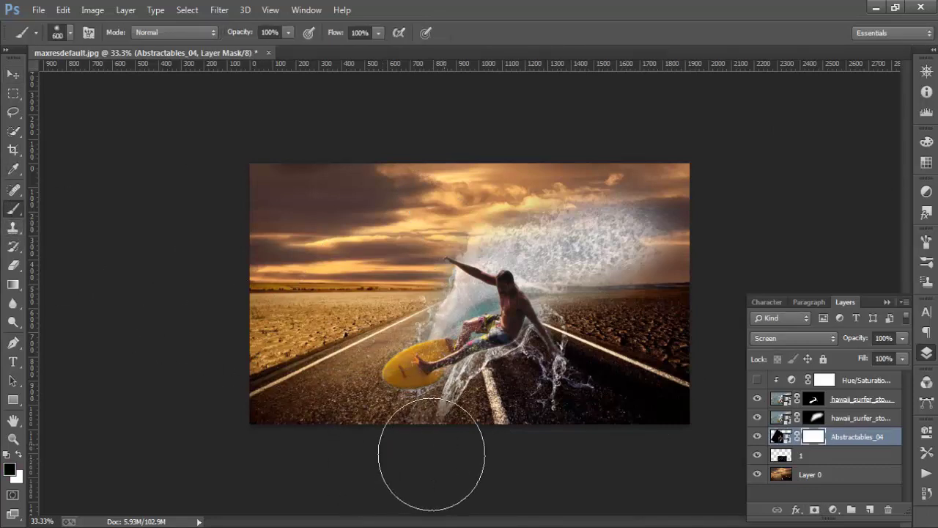
mouse_move(432, 450)
left_mouse_down()
mouse_move(491, 450)
mouse_move(432, 450)
mouse_move(414, 480)
left_mouse_up()
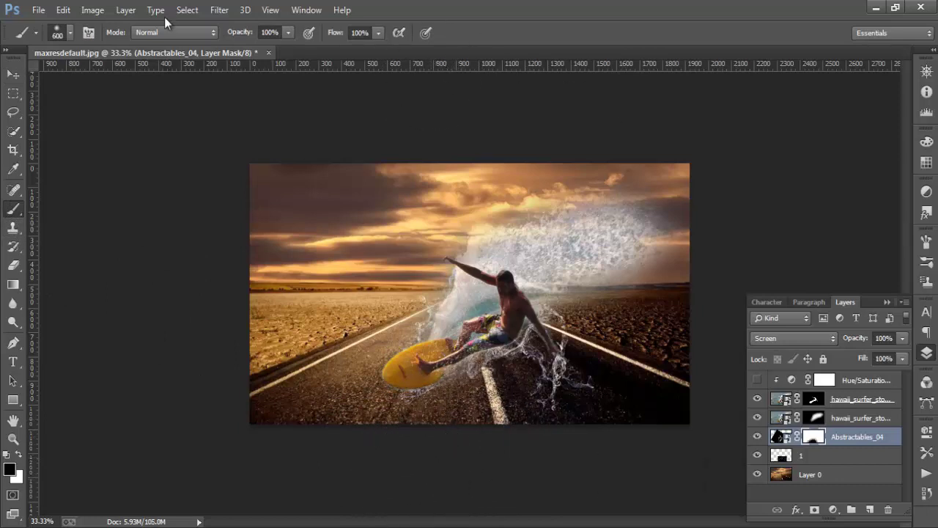
left_click(38, 9)
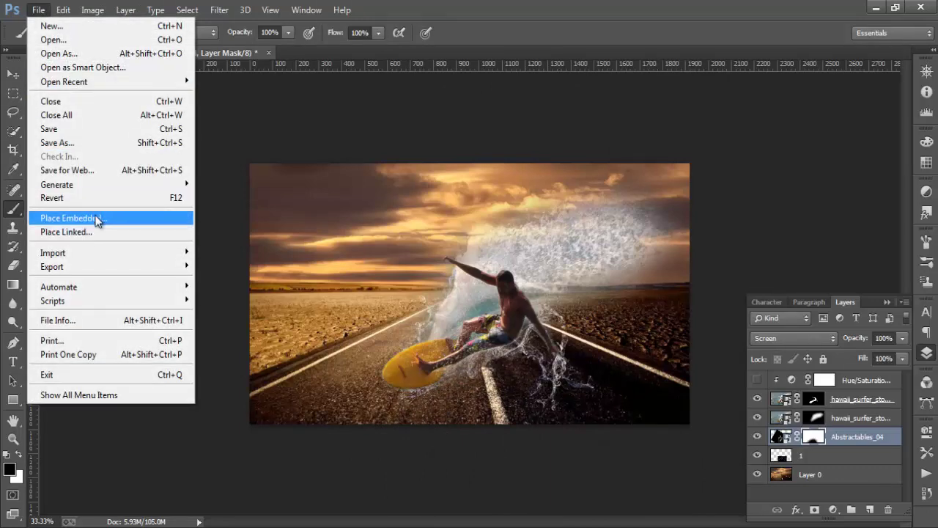
Place Water Effect set 3 image 06 as an embedded image
left_click(70, 218)
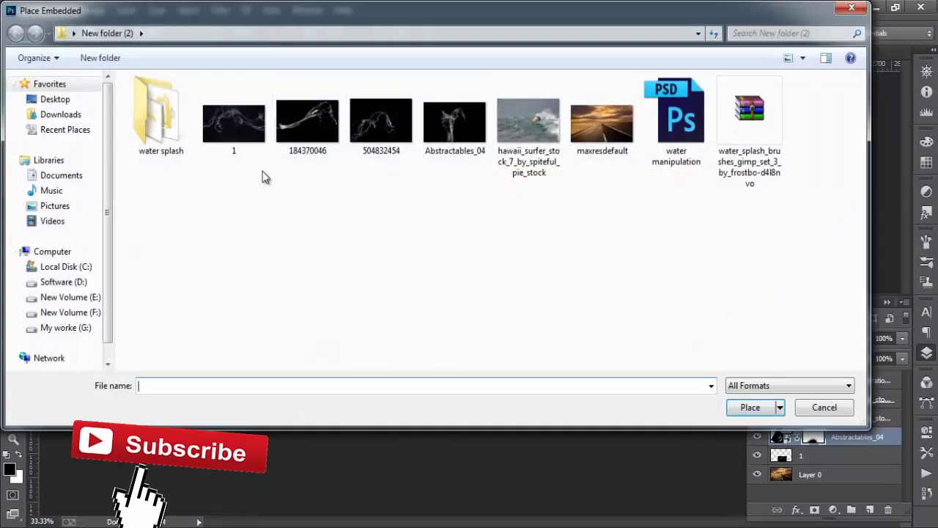
double_click(169, 129)
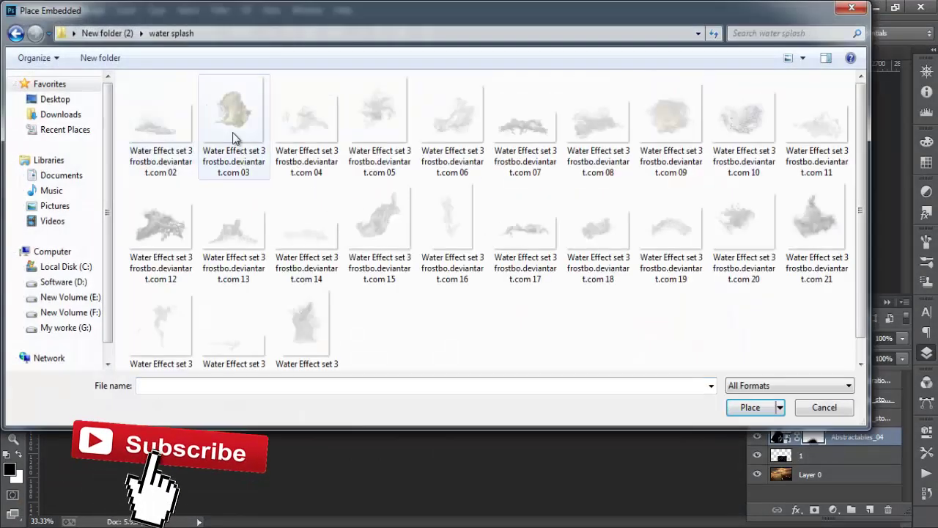
left_click(446, 132)
left_click(748, 408)
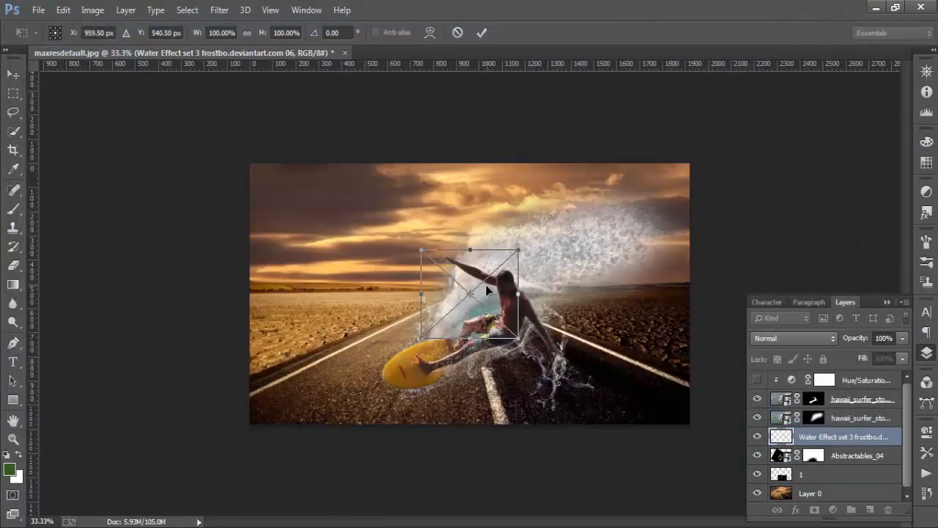
Scale the water splash to about 260% and position it in the wave behind the surfer
left_click_drag(486, 290, 364, 312)
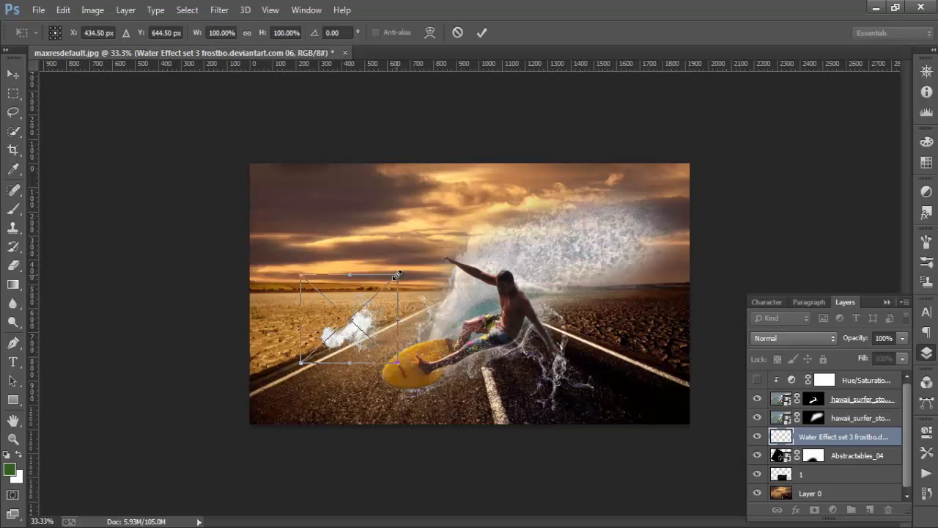
left_click_drag(396, 274, 476, 202)
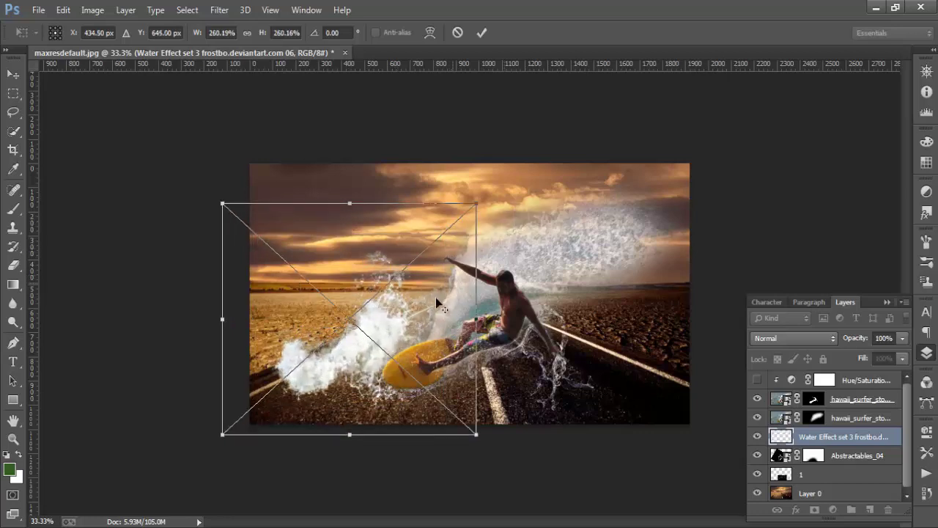
mouse_move(438, 305)
left_mouse_down()
mouse_move(534, 236)
mouse_move(526, 230)
left_mouse_up()
left_click(482, 33)
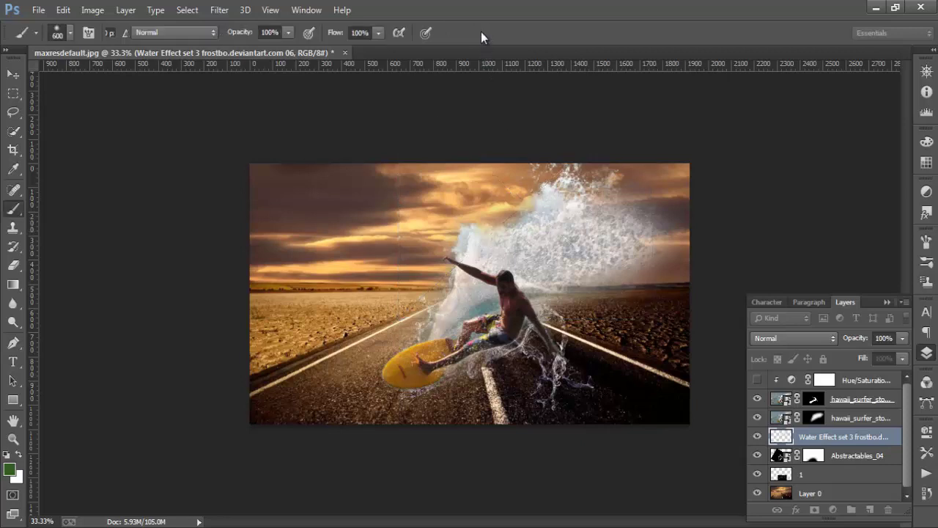
left_click(13, 75)
left_click_drag(529, 198, 579, 195)
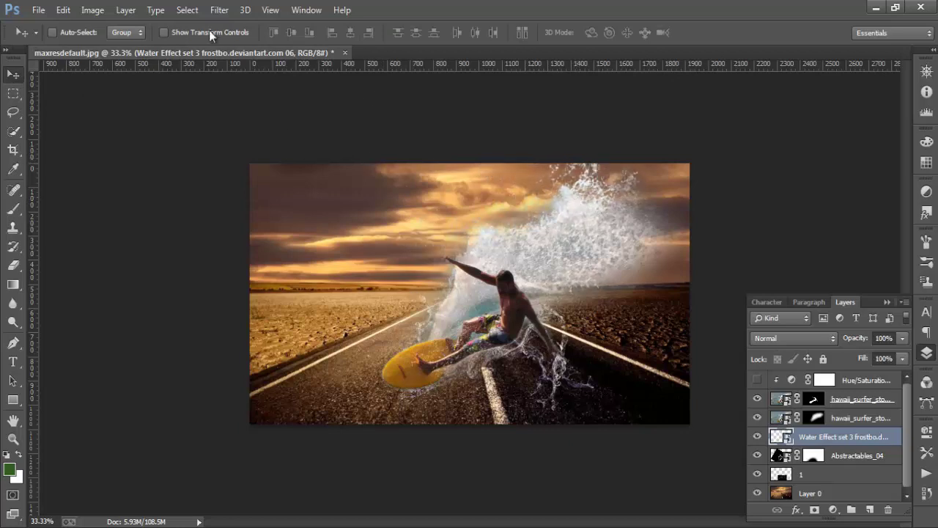
Place Water Effect image 05, scaled to about 242%, around the surfboard
left_click(38, 10)
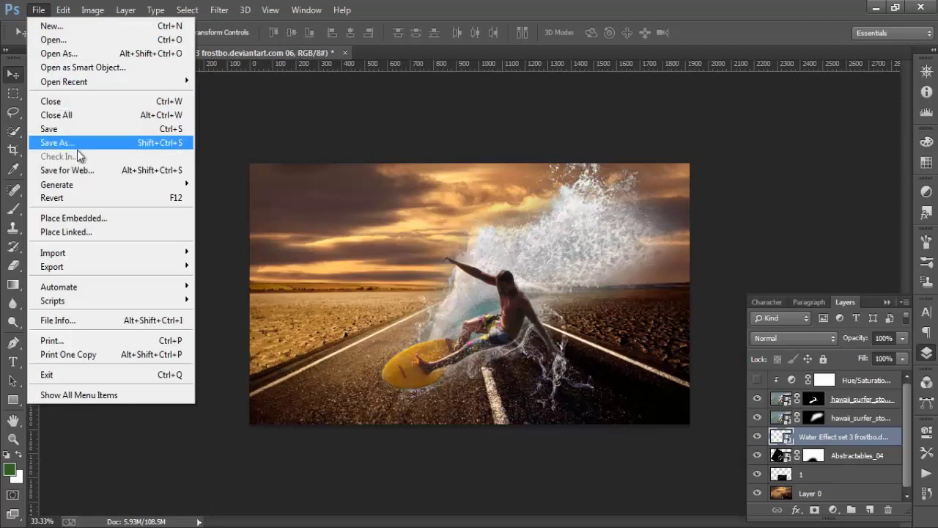
left_click(382, 176)
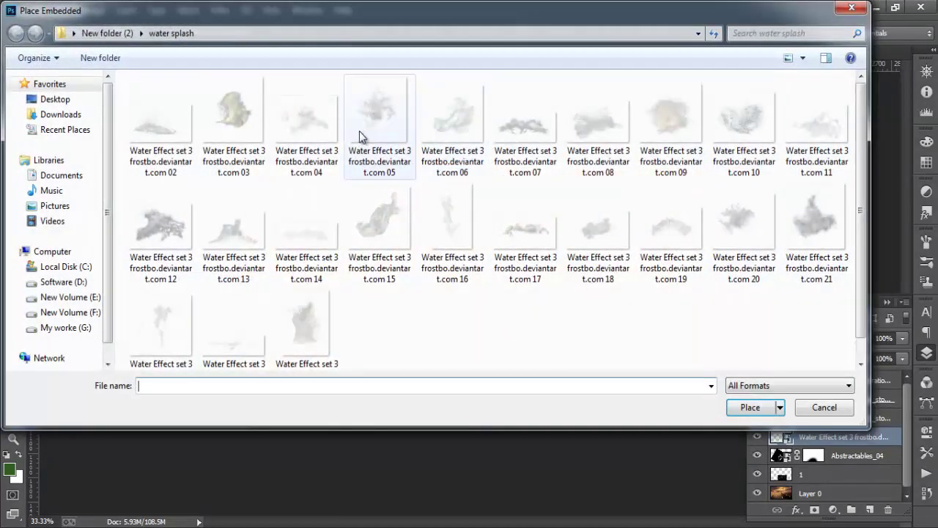
left_click(371, 150)
left_click(760, 408)
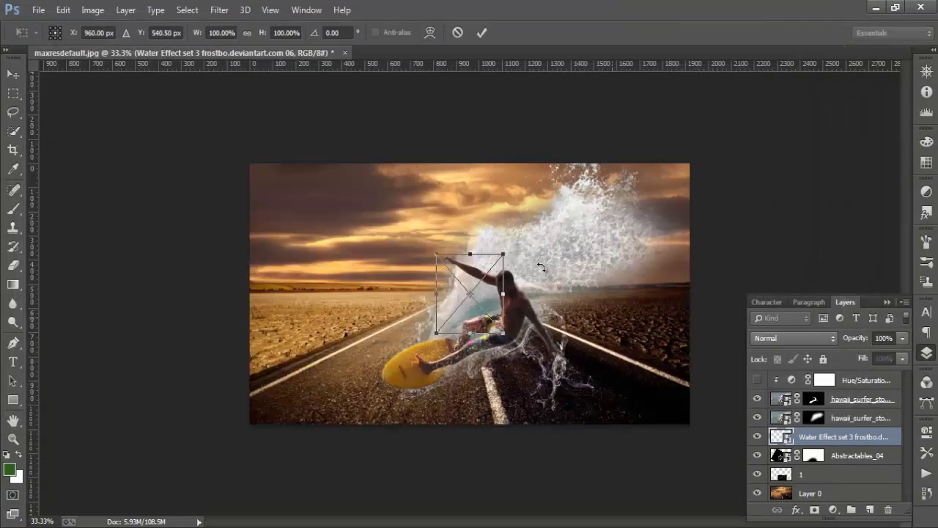
mouse_move(293, 207)
left_mouse_down()
mouse_move(413, 338)
mouse_move(407, 347)
left_mouse_up()
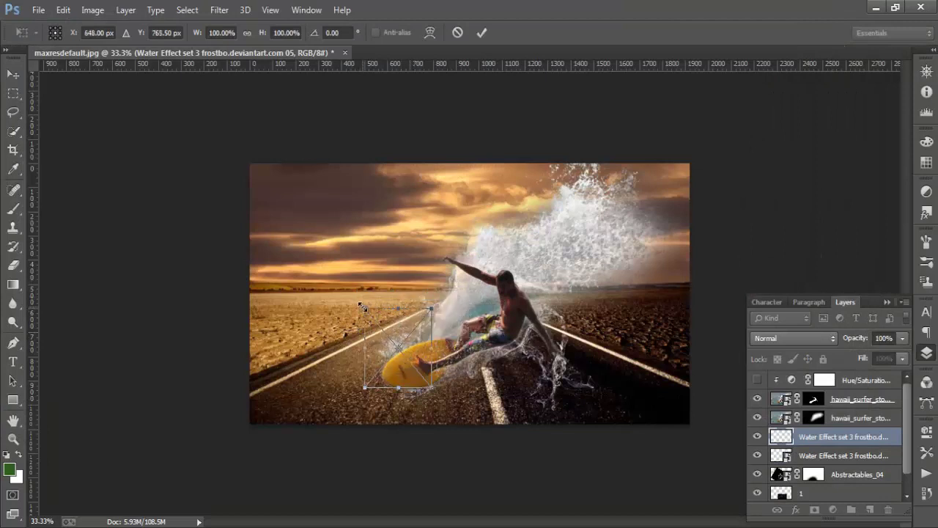
left_click_drag(364, 307, 316, 253)
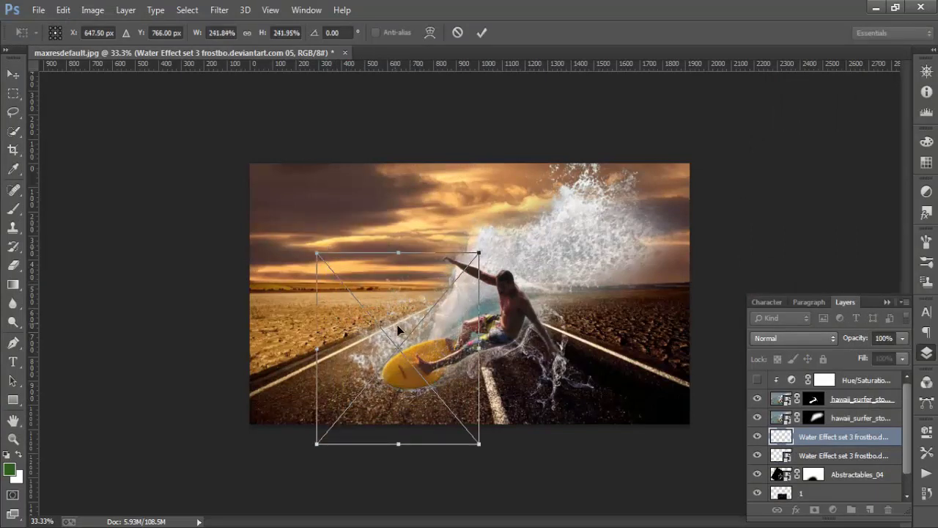
left_click_drag(398, 329, 414, 319)
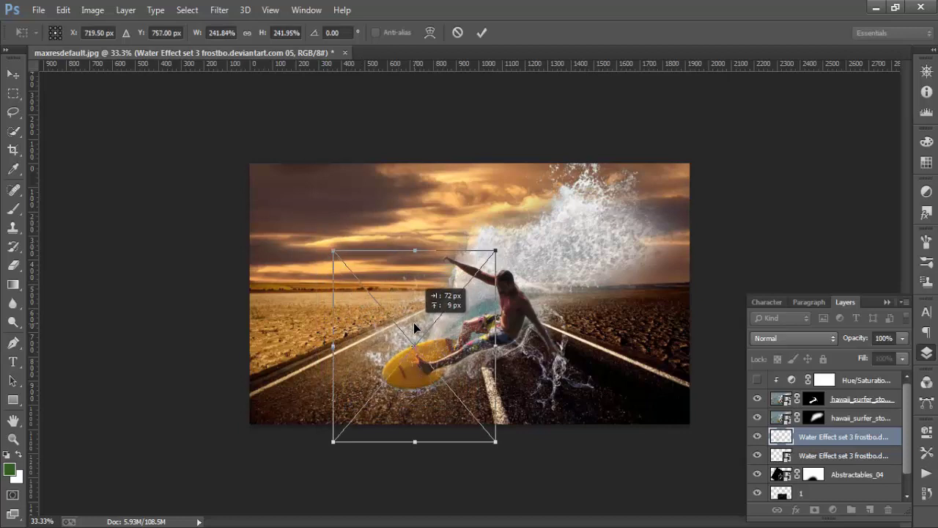
left_click(481, 32)
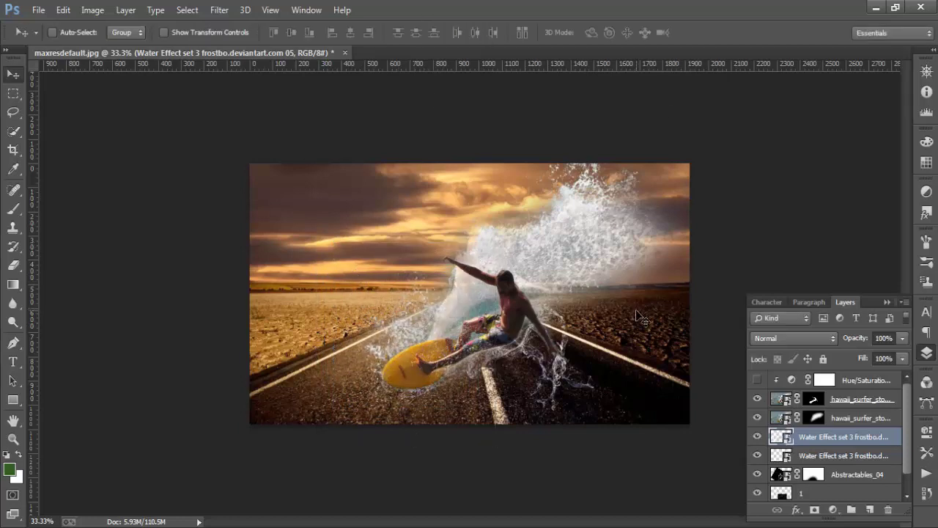
Make three Ctrl+J copies of the 05 splash, spreading them right and upward across the wave
key("ctrl+j")
left_click_drag(387, 322, 588, 286)
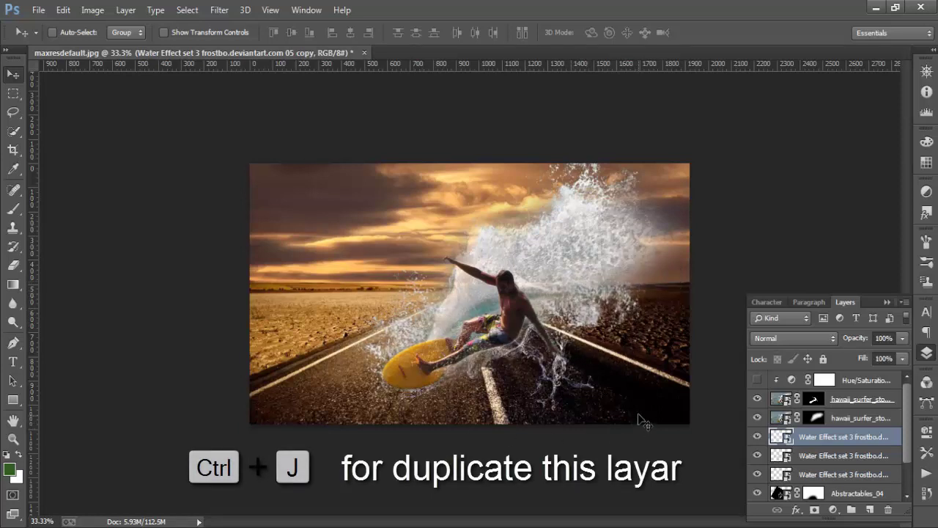
key("ctrl+j")
mouse_move(604, 323)
left_mouse_down()
mouse_move(668, 280)
mouse_move(680, 290)
left_mouse_up()
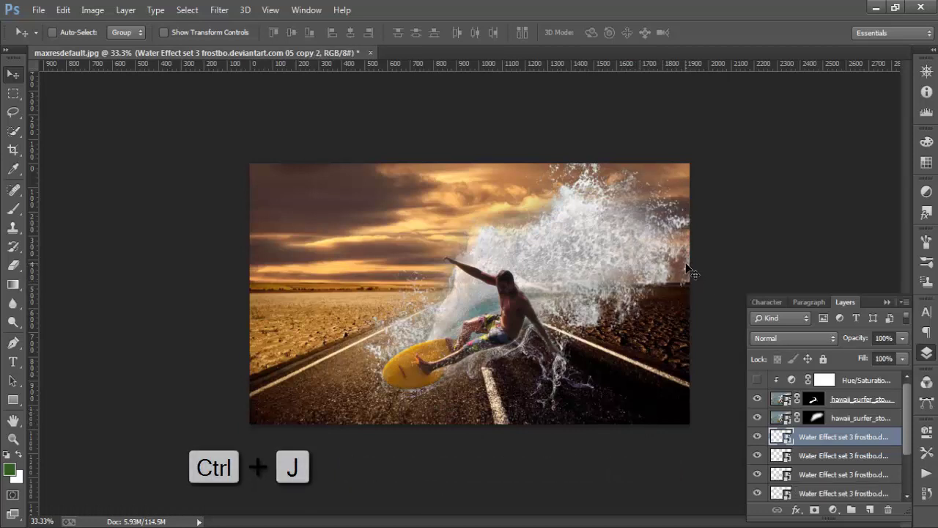
key("ctrl+j")
left_click_drag(670, 236, 510, 218)
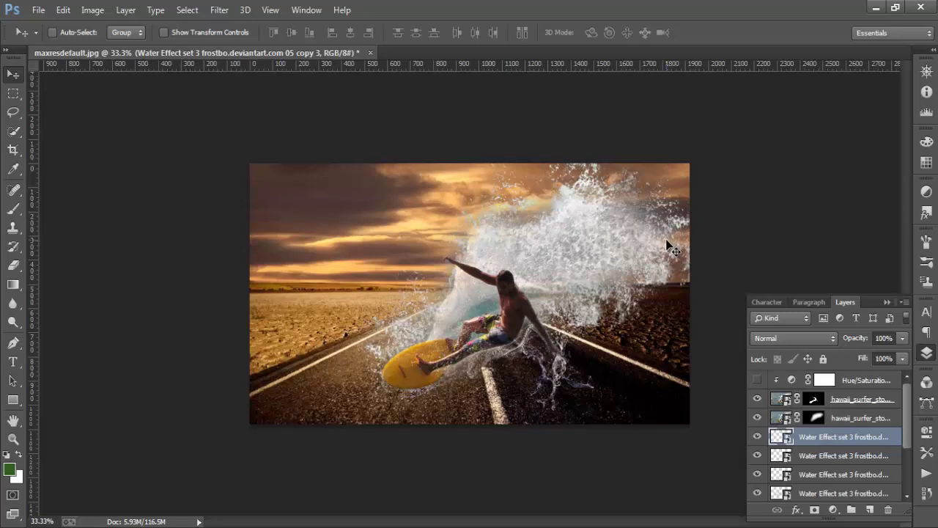
key("ctrl+minus")
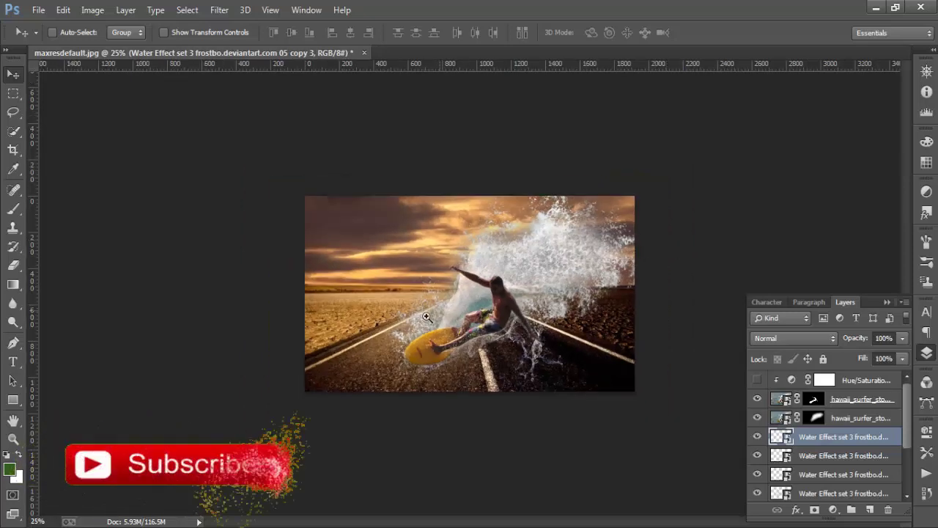
left_click_drag(426, 316, 477, 314)
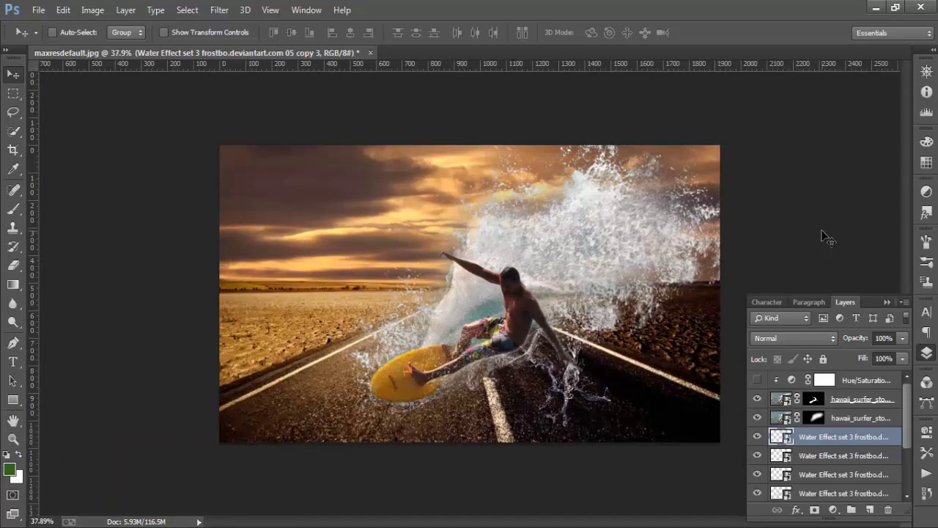
Place-embed the Water Effect 02 splash over the surfer's body and commit it
left_click(38, 11)
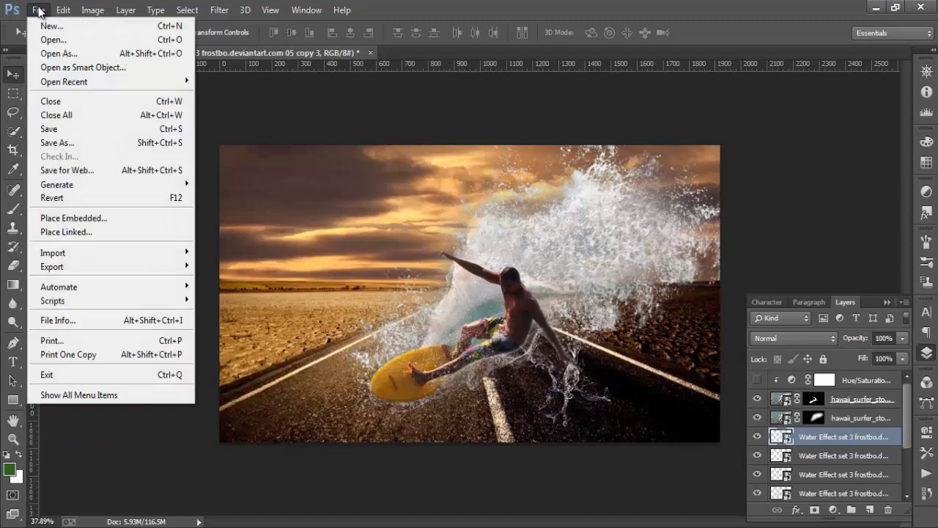
left_click(97, 217)
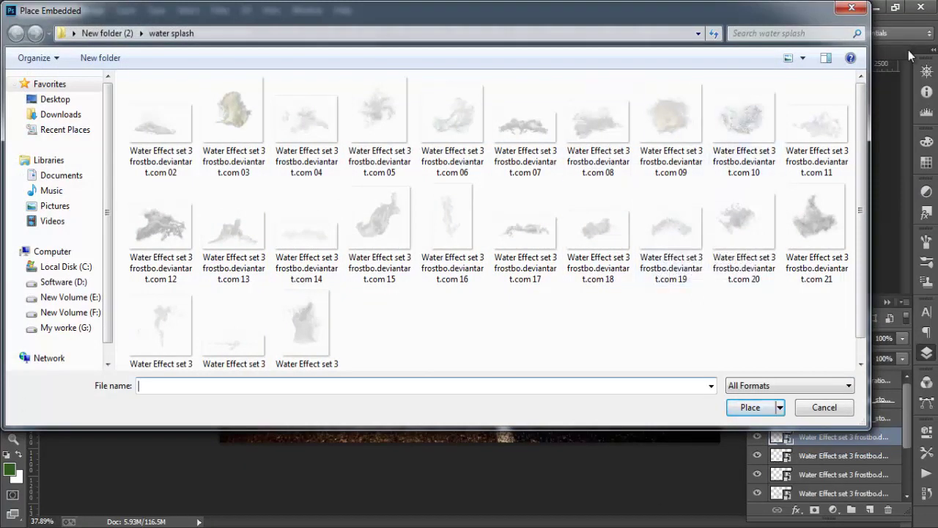
left_click(172, 130)
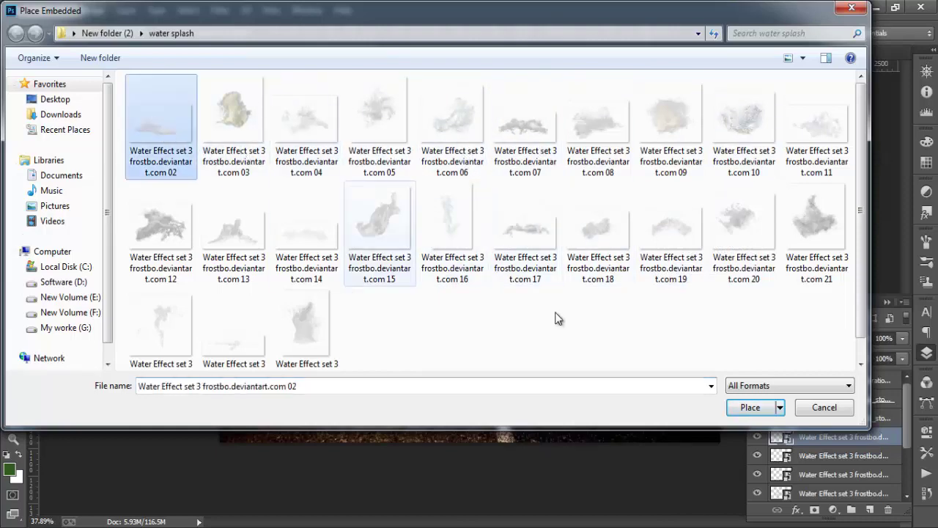
left_click(766, 408)
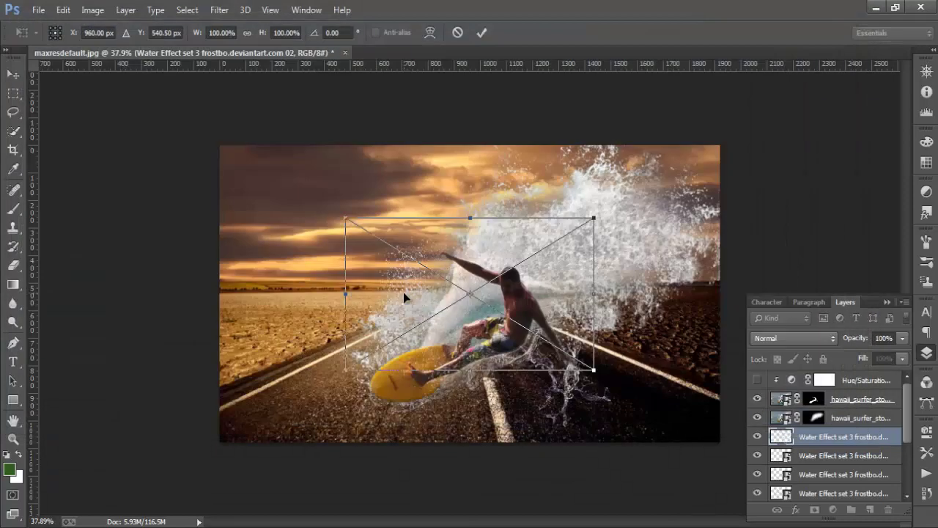
mouse_move(404, 293)
left_mouse_down()
mouse_move(410, 394)
mouse_move(445, 301)
left_mouse_up()
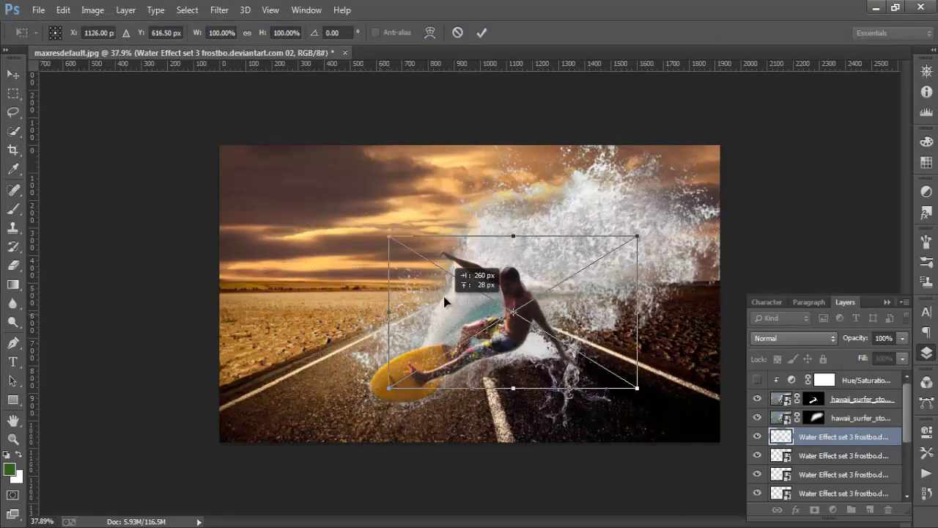
left_click_drag(445, 301, 415, 283)
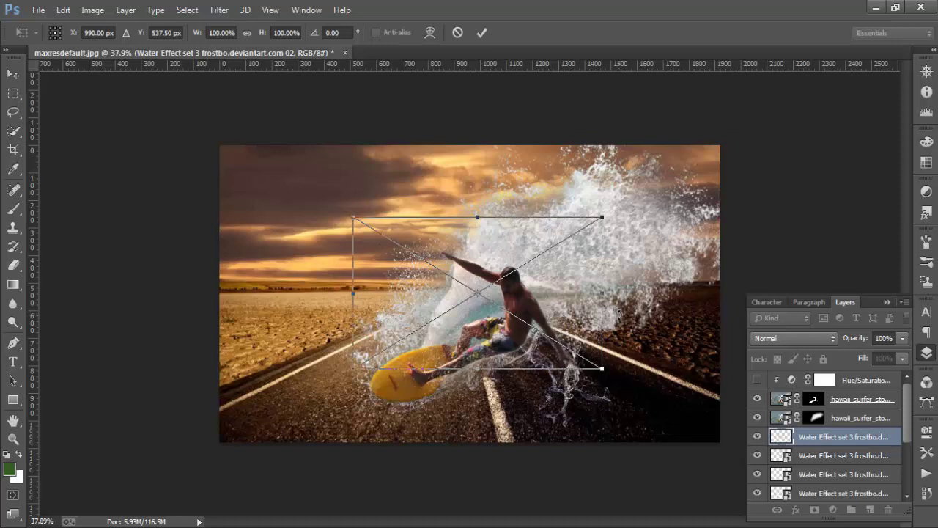
left_click(482, 32)
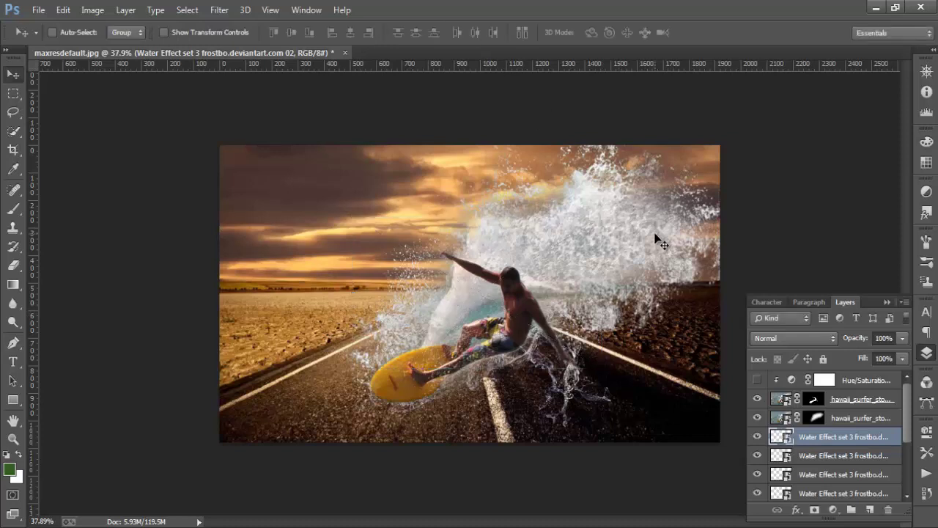
Duplicate the 02 splash layer and drag the copy down to the surfer's feet
key("ctrl+j")
left_click_drag(436, 306, 480, 386)
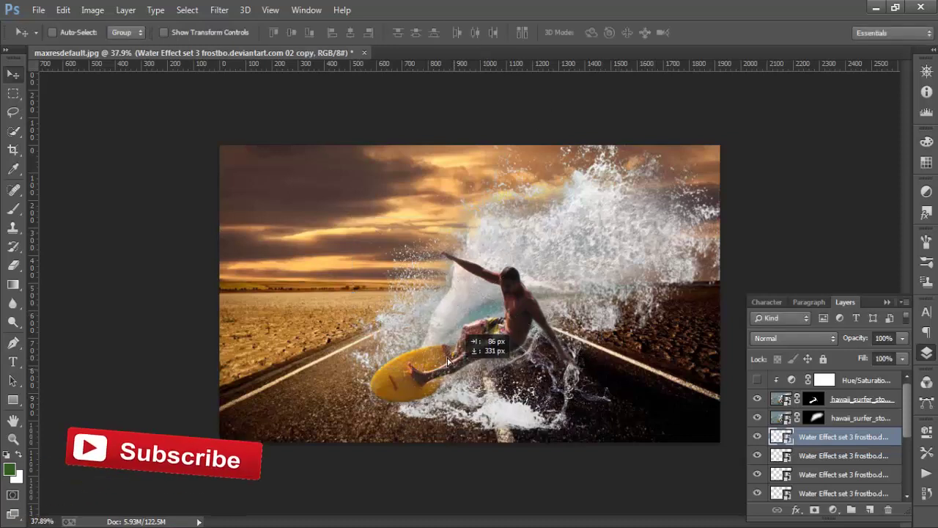
right_click(482, 386)
left_click(780, 249)
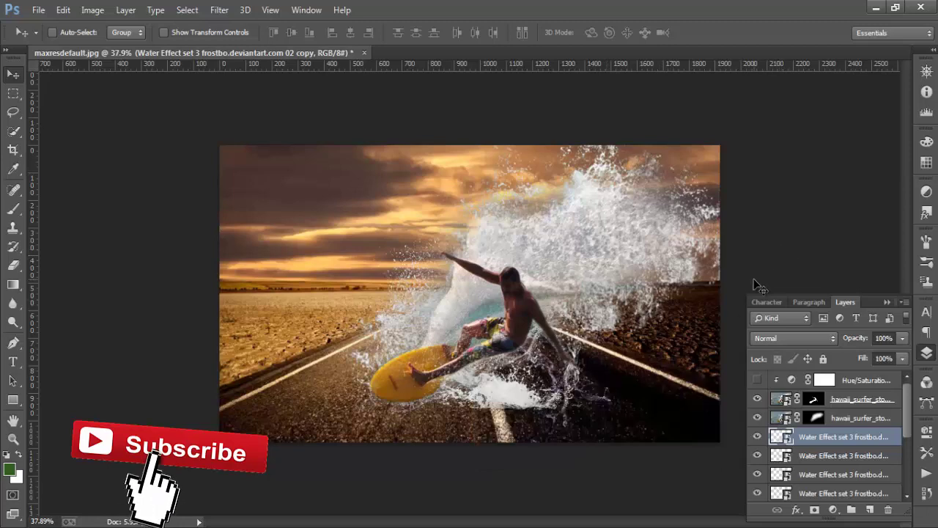
Flip the splash copy horizontally and position it under the surfboard, committing the transform
key("ctrl+t")
right_click(520, 396)
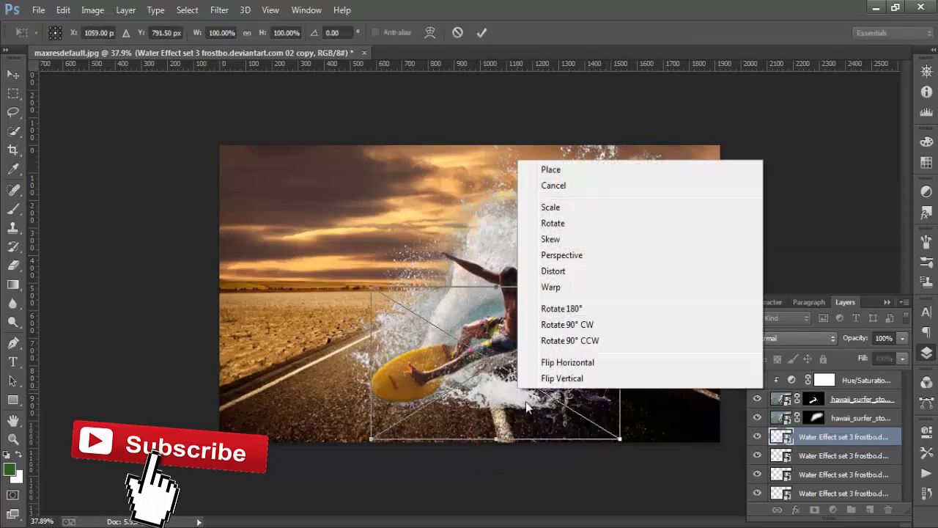
left_click(576, 362)
left_click_drag(538, 386, 462, 401)
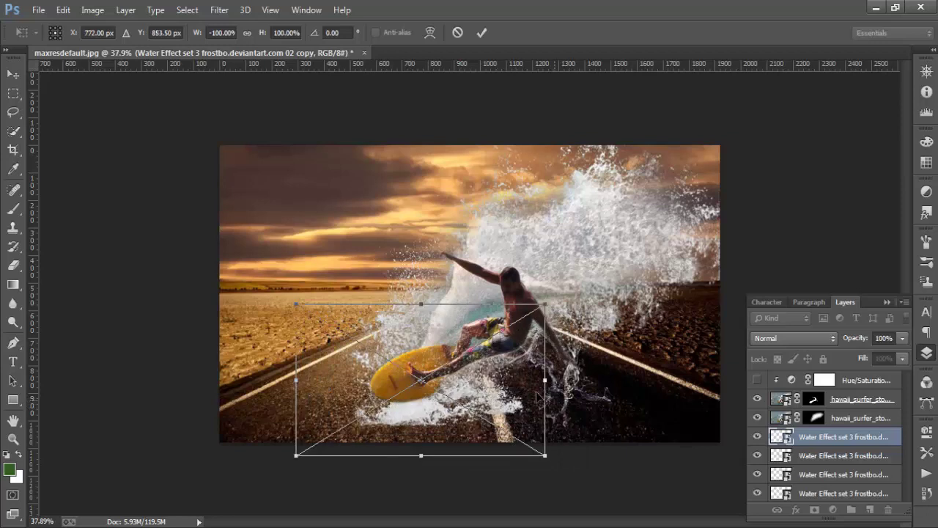
left_click_drag(539, 396, 566, 393)
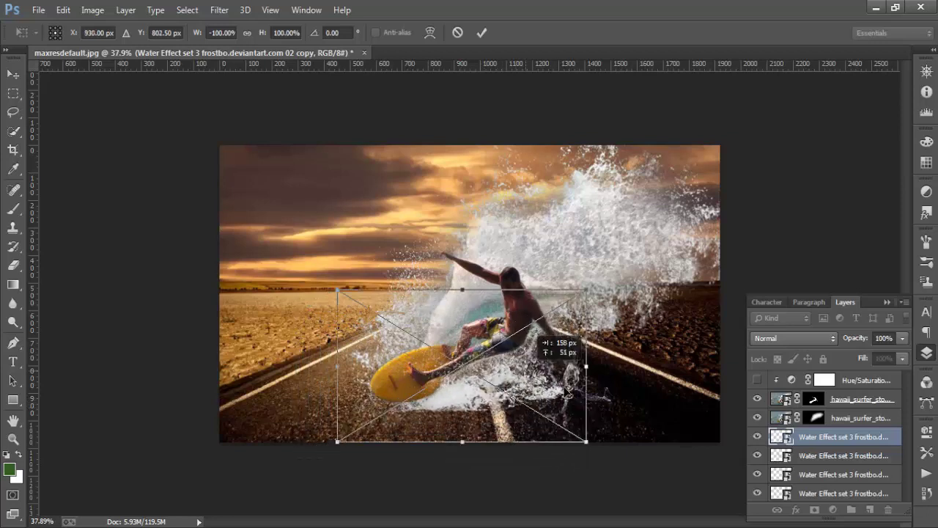
left_click(482, 33)
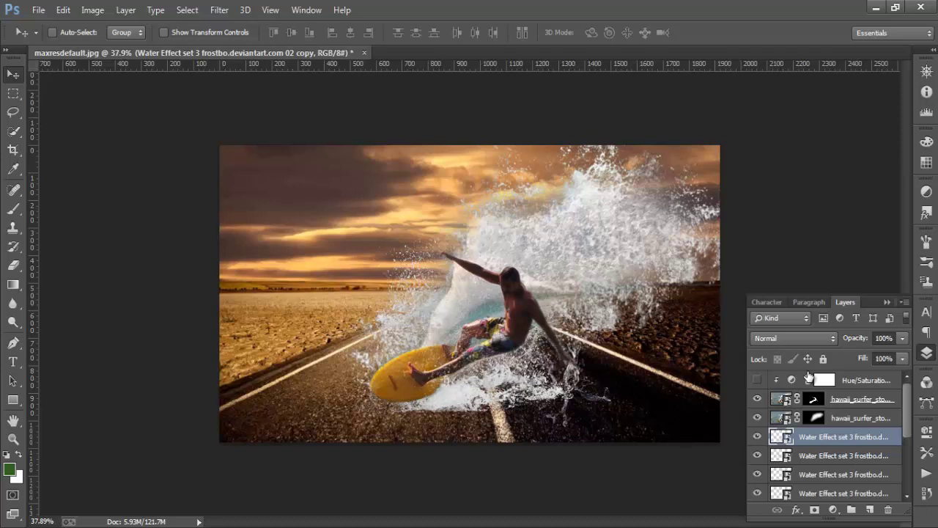
Collapse the Layers panel from the right-hand dock to reveal the whole composite
left_click(926, 353)
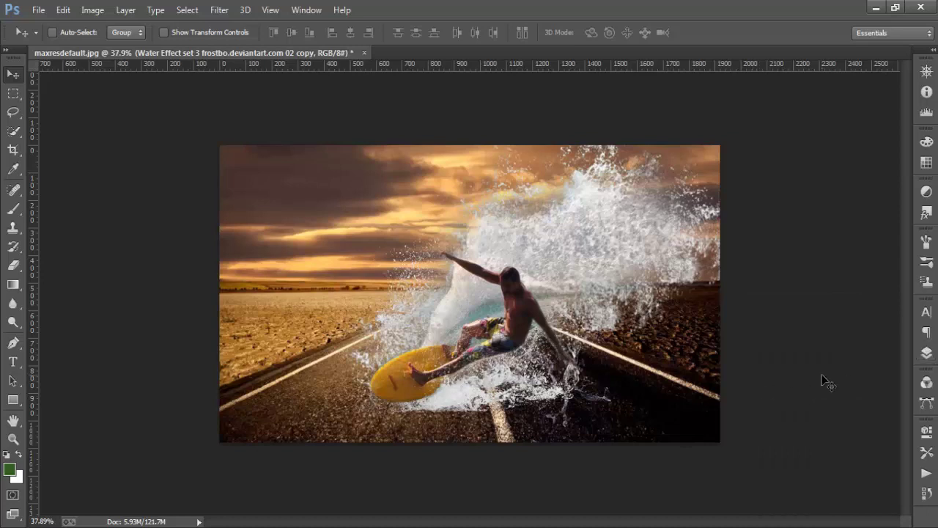